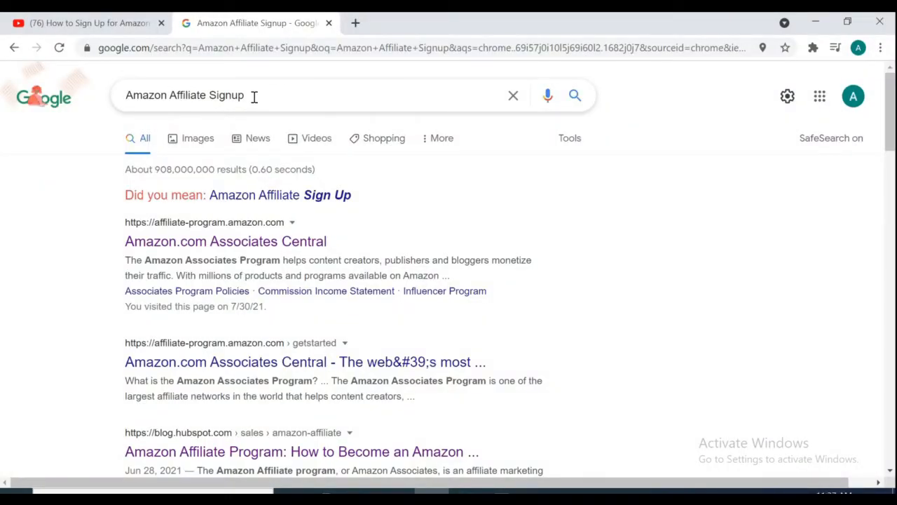
- Open the 'Amazon.com Associates Central' result from the Amazon Affiliate Signup search
left_click(249, 245)
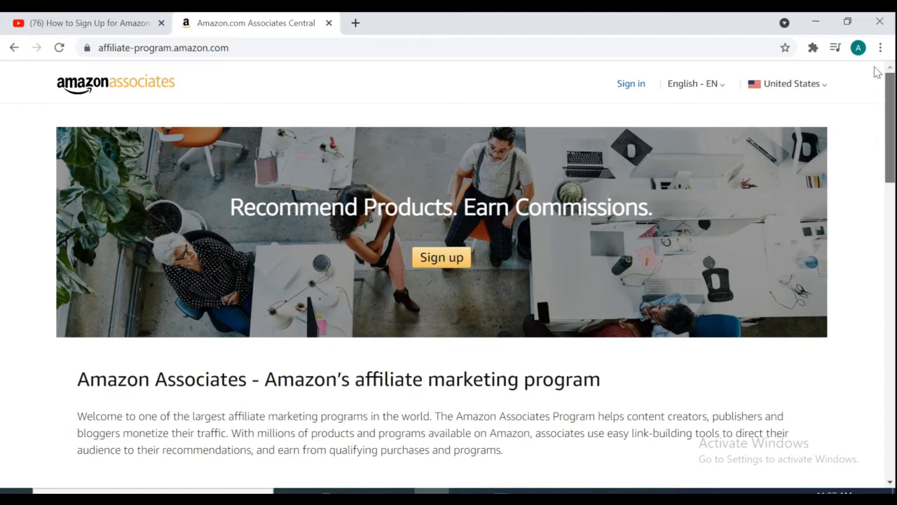
- Start a new Amazon account for Associates signup and enter the account holder's name and e-mail
left_click(448, 260)
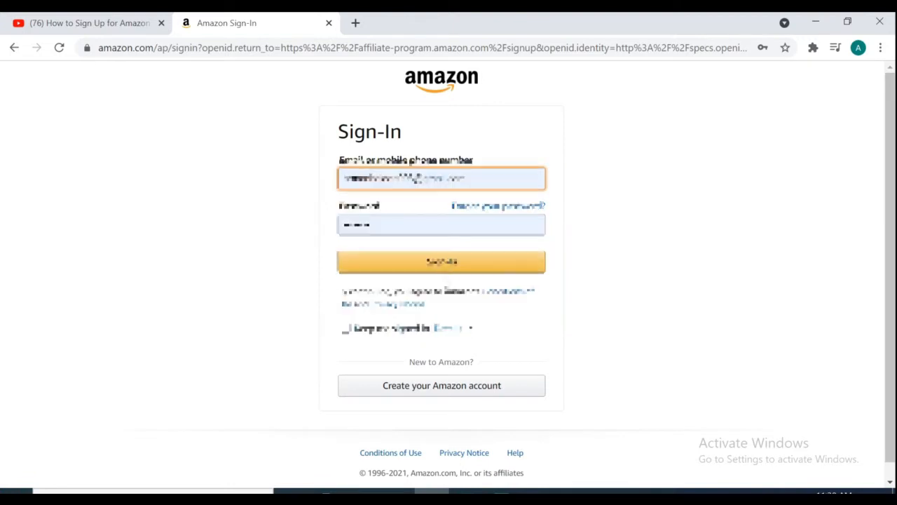
left_click(442, 397)
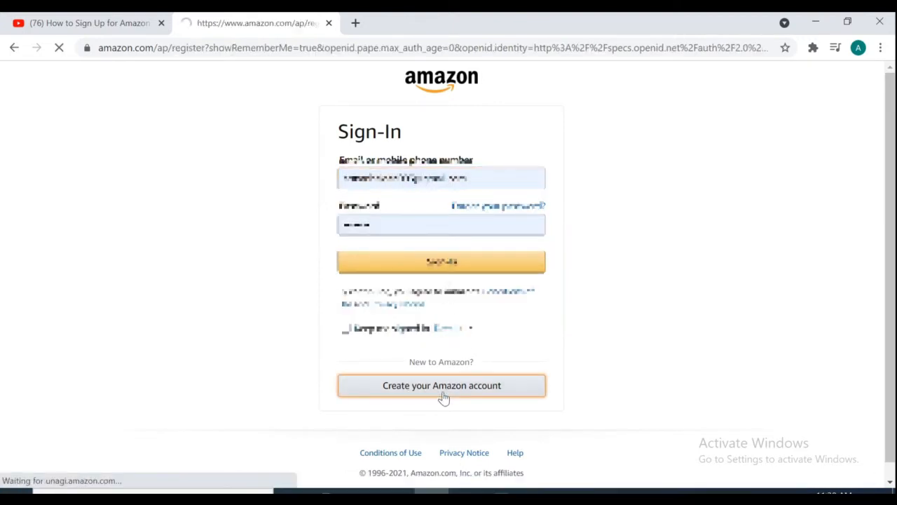
type("Aisha")
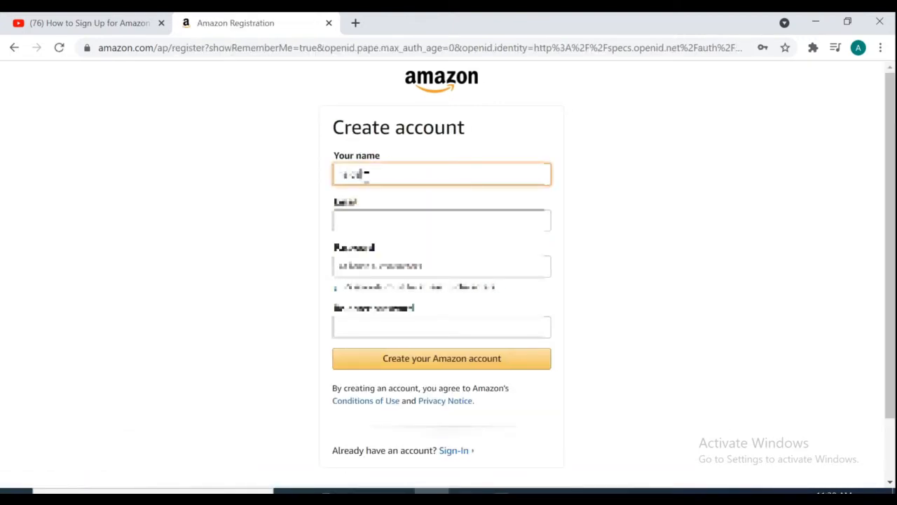
left_click(371, 214)
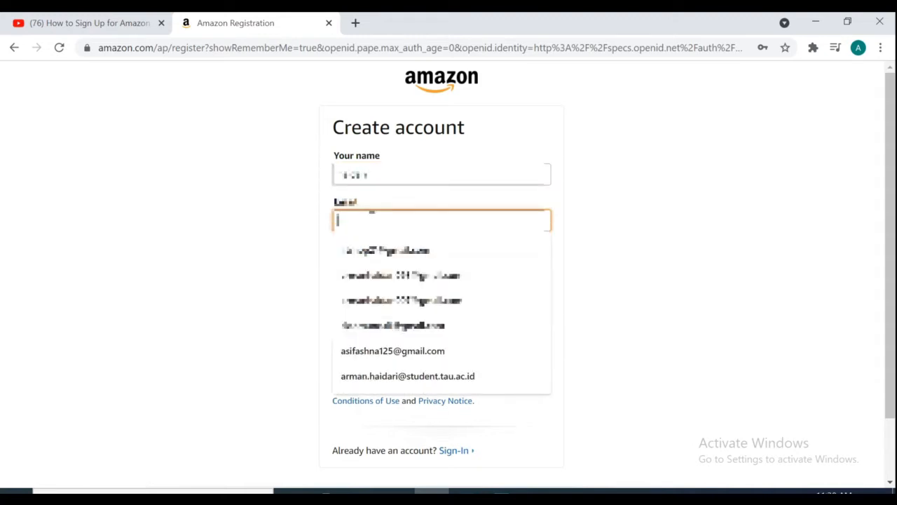
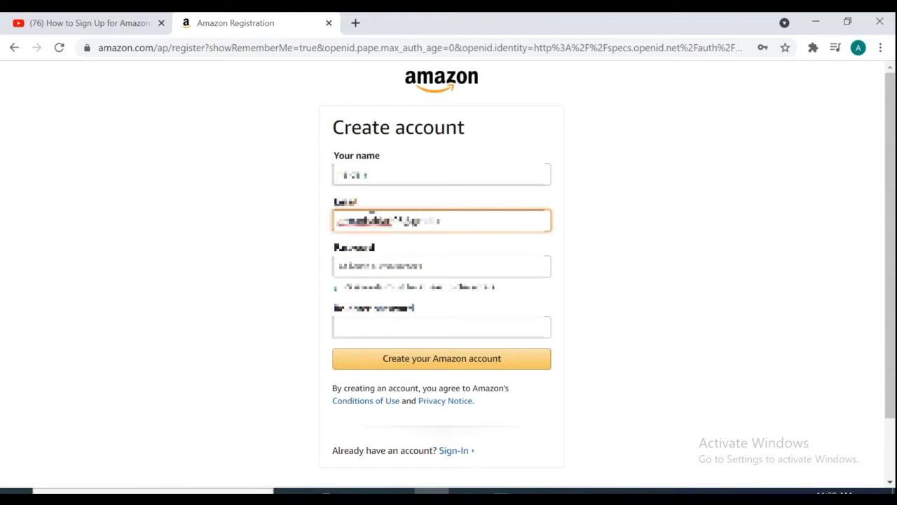
- Enter and confirm the account password, then submit the registration
left_click(391, 266)
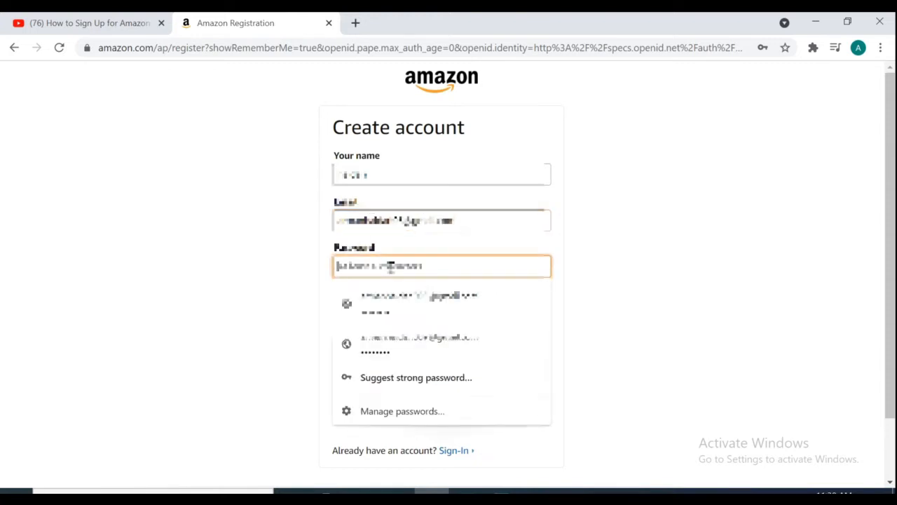
type("*****")
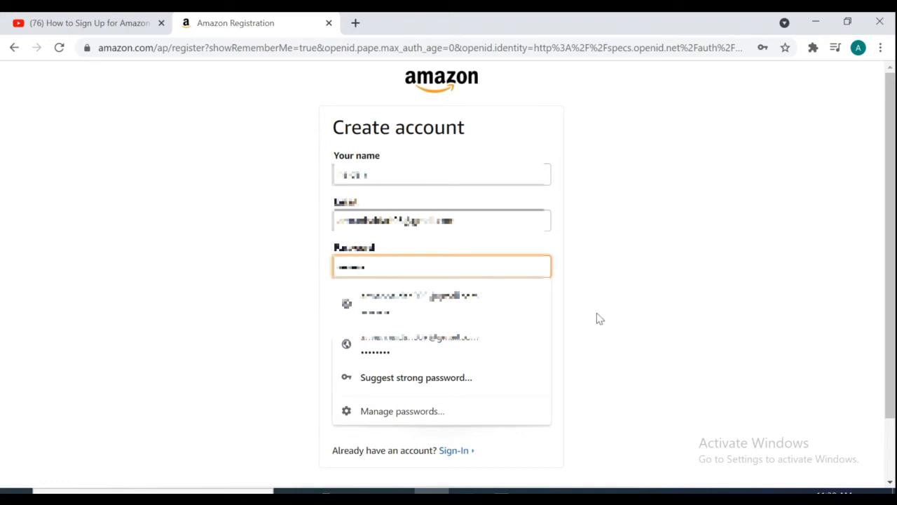
left_click(596, 317)
left_click(409, 327)
type("*****")
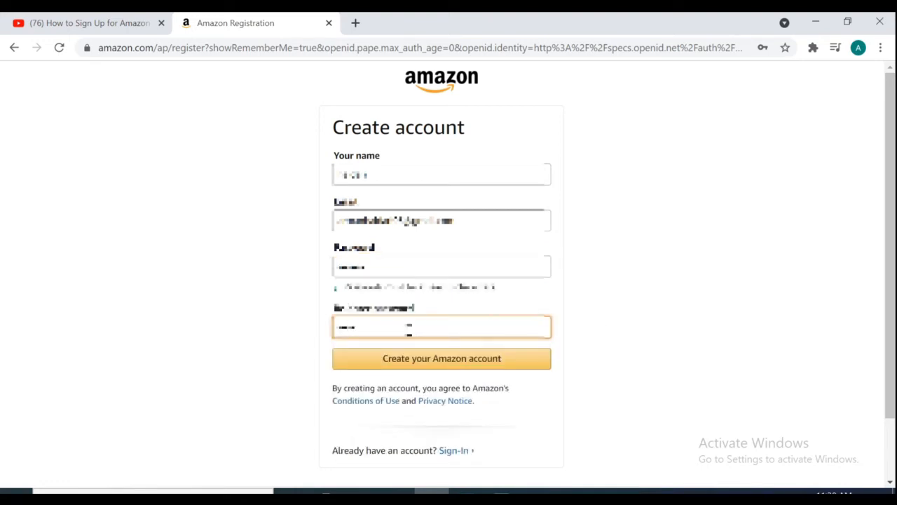
left_click(441, 364)
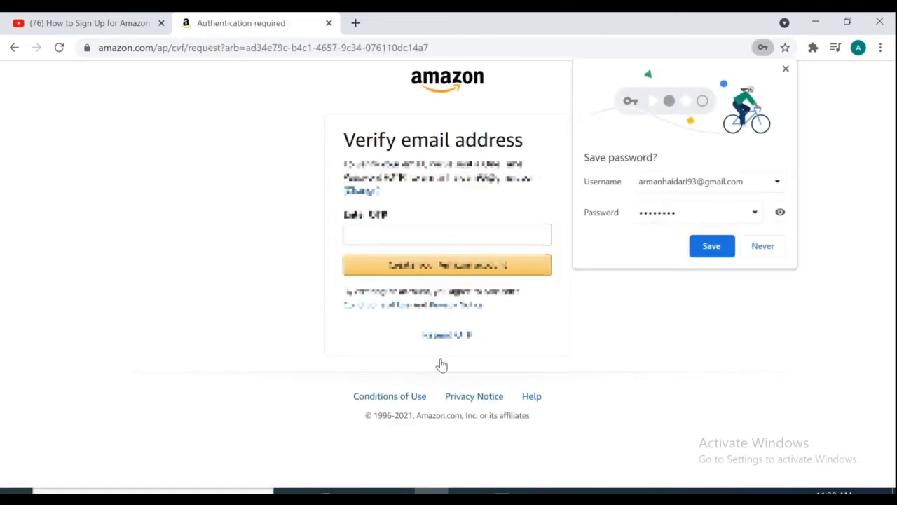
- Save the new password in the browser and open Gmail in a new tab
left_click(710, 247)
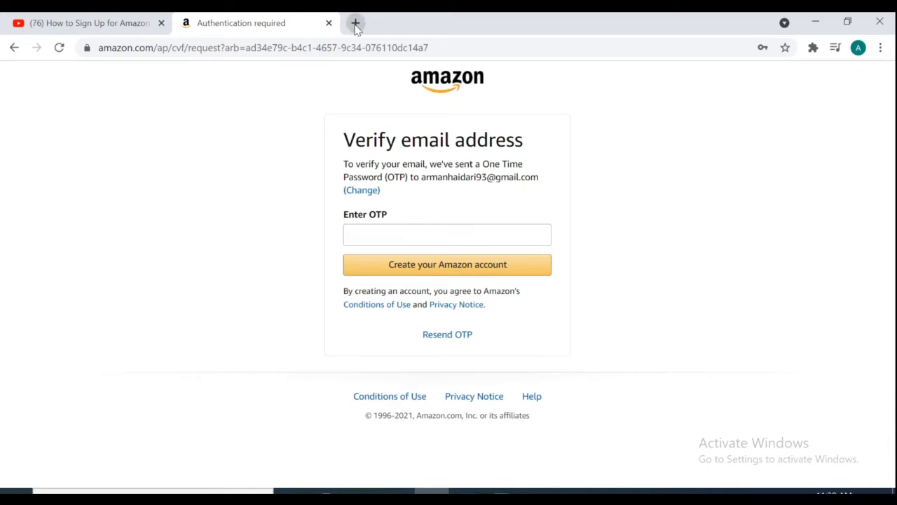
left_click(356, 23)
left_click(355, 45)
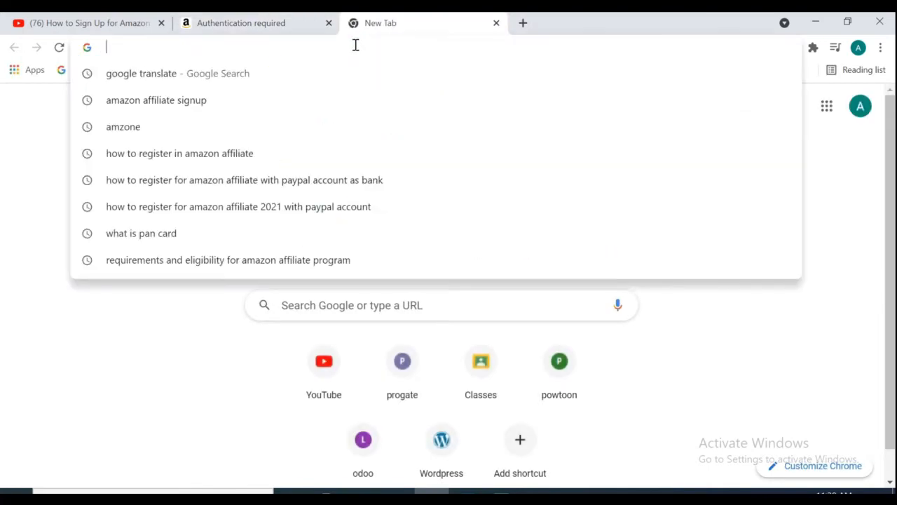
type("gmail")
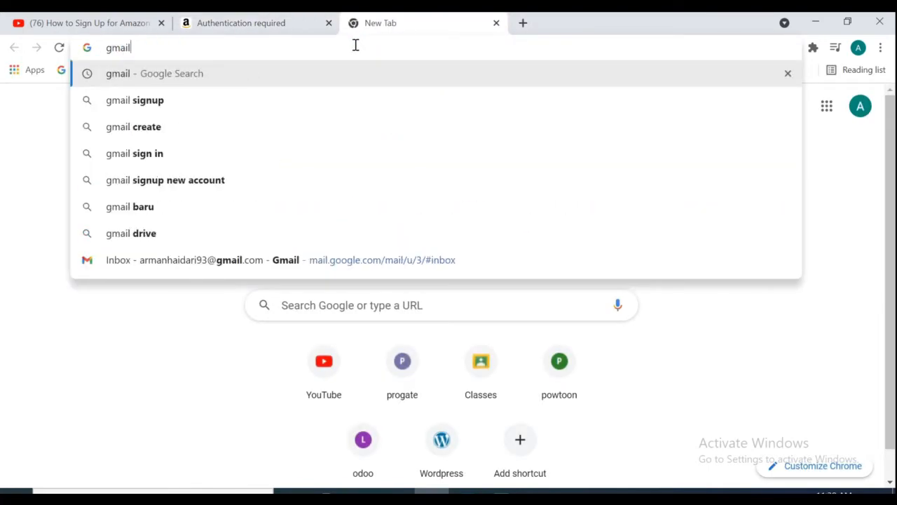
key("Return")
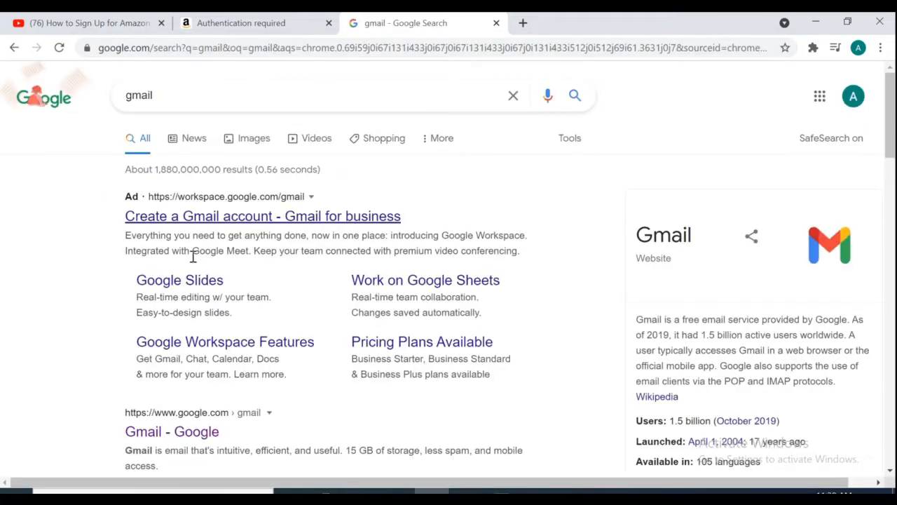
scroll(186, 405, "down", 1)
left_click(186, 404)
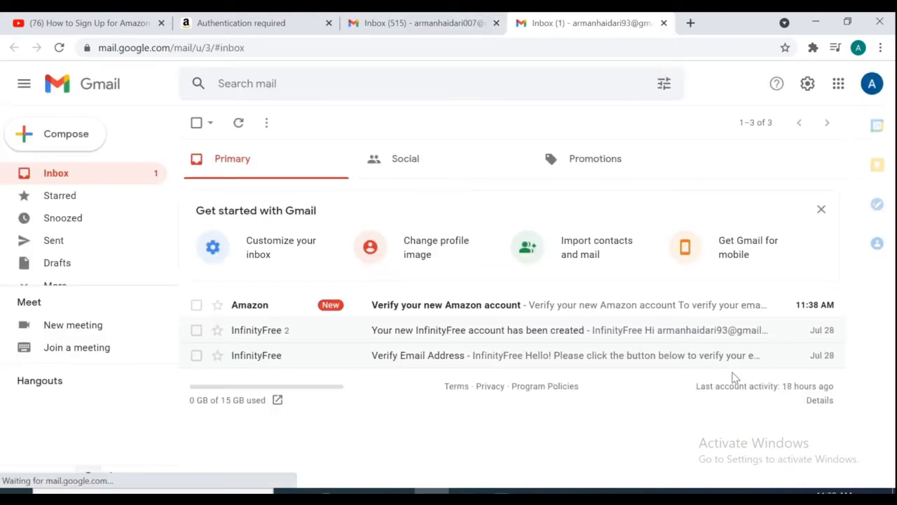
- Copy the one-time code from Amazon's verification email and return to the Amazon tab
left_click(461, 312)
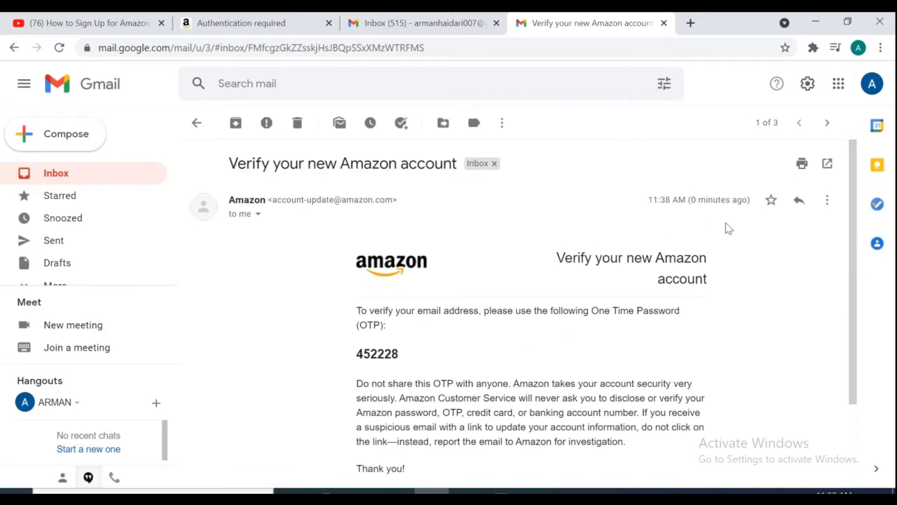
scroll(851, 241, "down", 1)
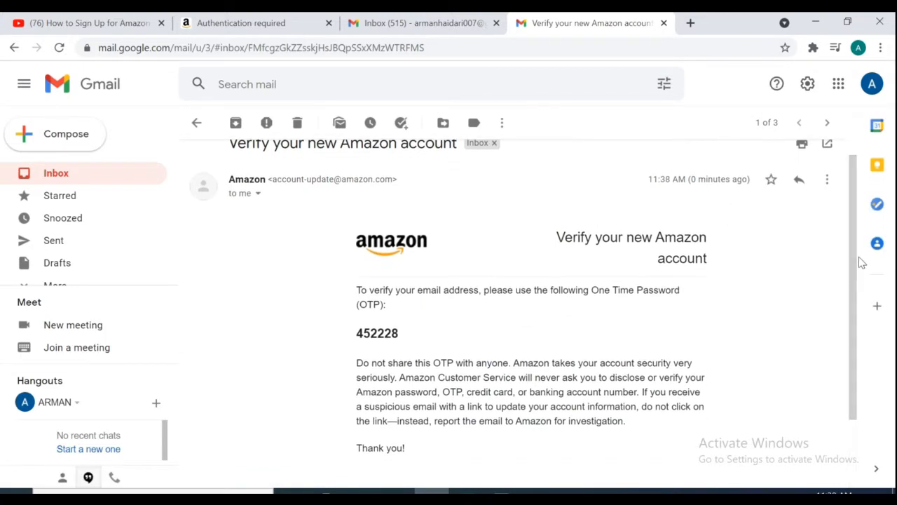
mouse_move(356, 334)
left_mouse_down()
mouse_move(405, 336)
mouse_move(356, 333)
left_mouse_up()
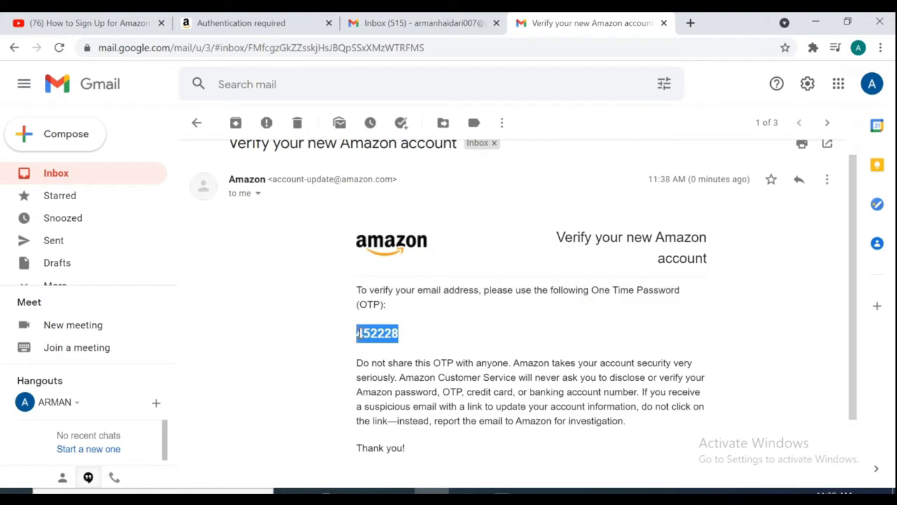
right_click(358, 334)
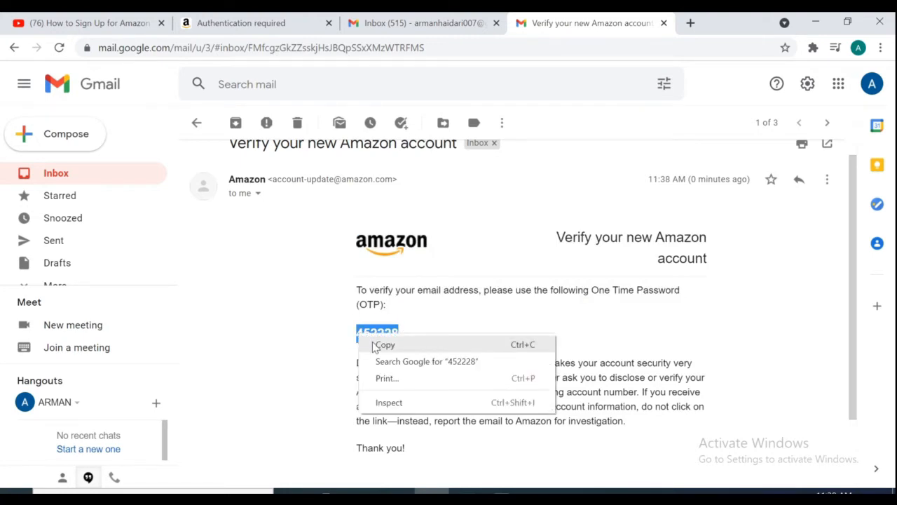
left_click(374, 344)
left_click(253, 28)
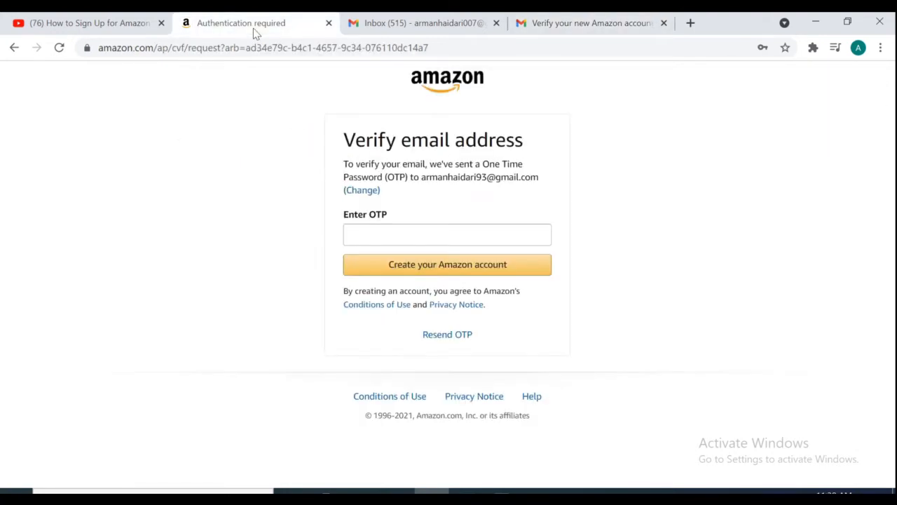
- Paste the verification code and submit it to finish creating the account
left_click(393, 241)
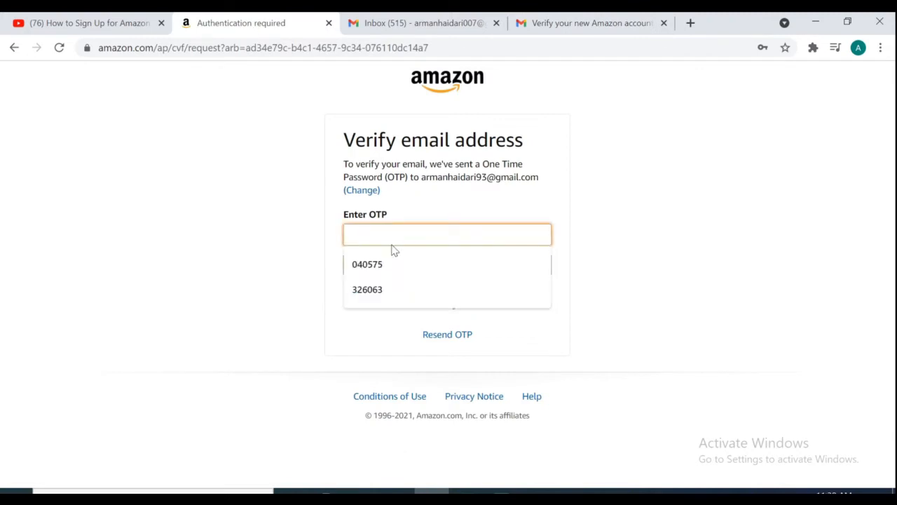
key("ctrl+v")
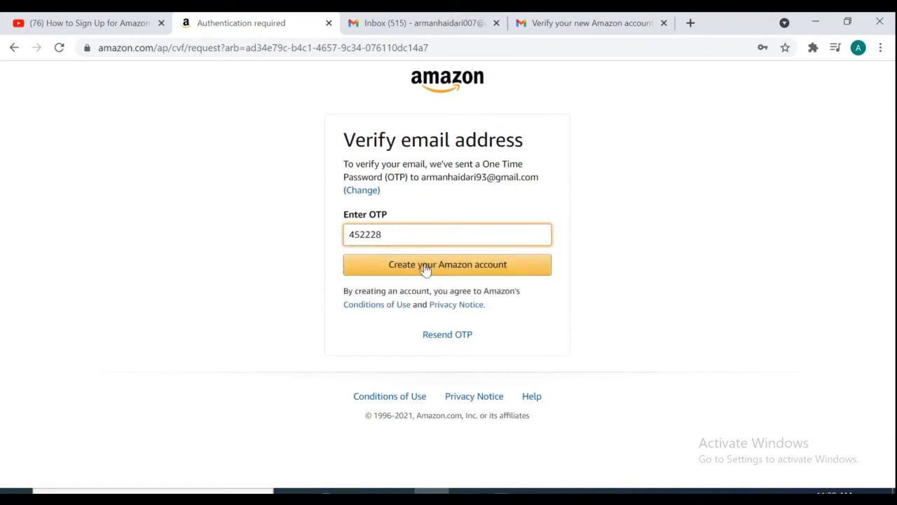
left_click(425, 270)
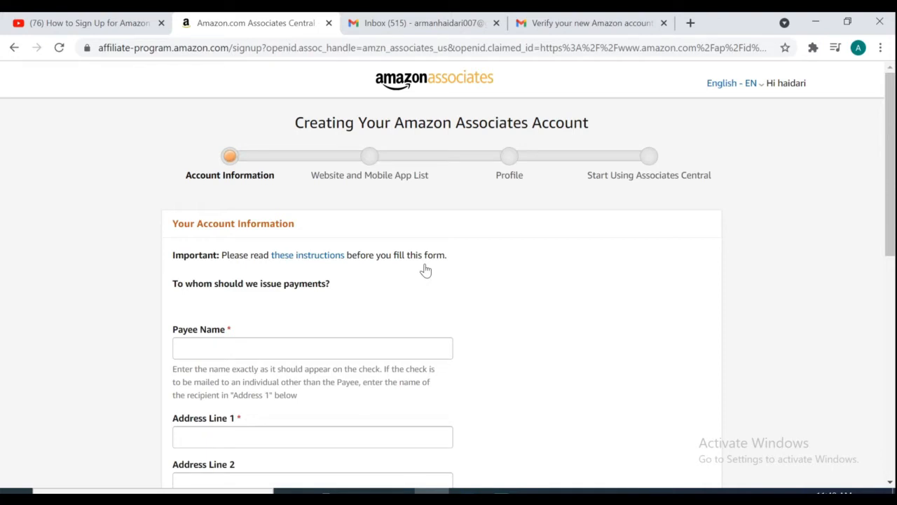
- Review the payee name, address lines and city in the account information form
left_click_drag(887, 225, 888, 276)
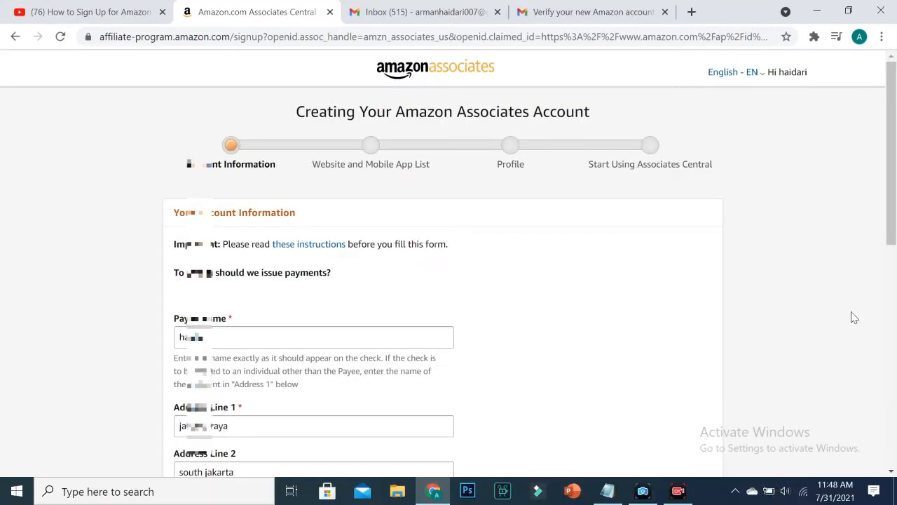
left_click_drag(889, 243, 895, 335)
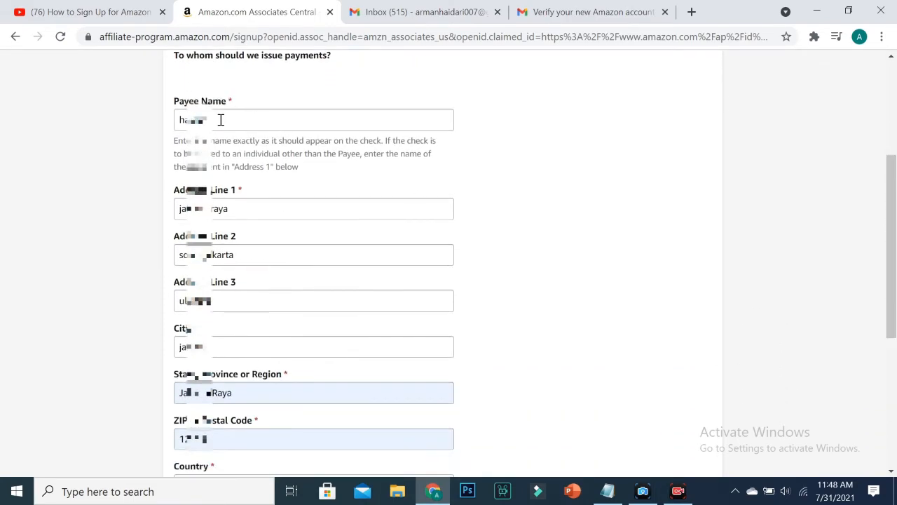
left_click_drag(220, 120, 176, 126)
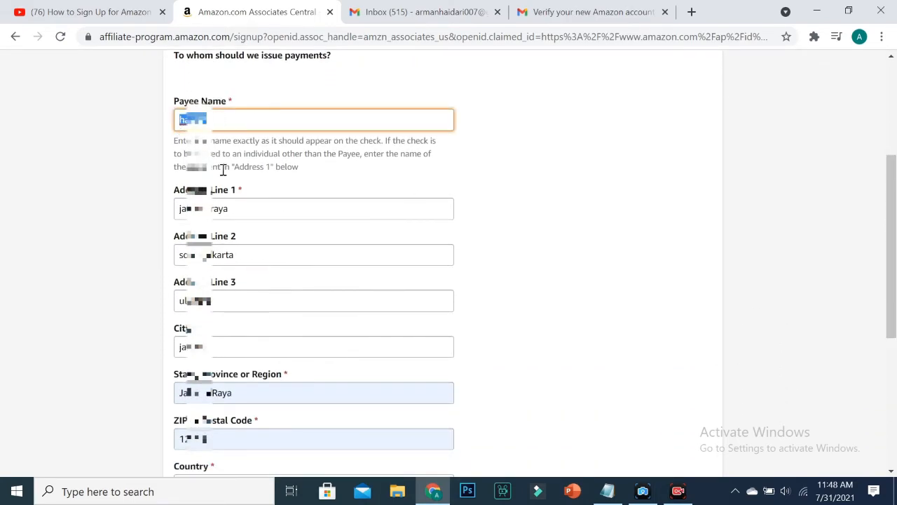
left_click(256, 217)
left_click(264, 247)
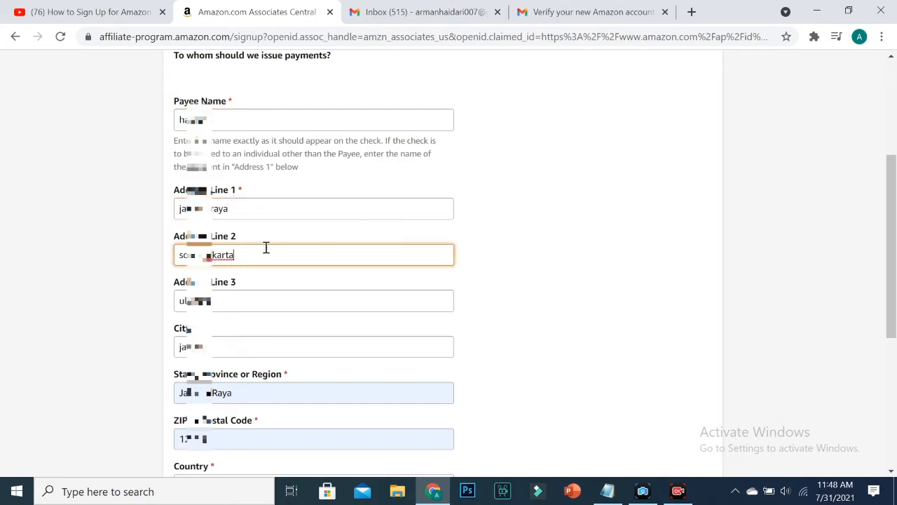
left_click(276, 305)
left_click(283, 344)
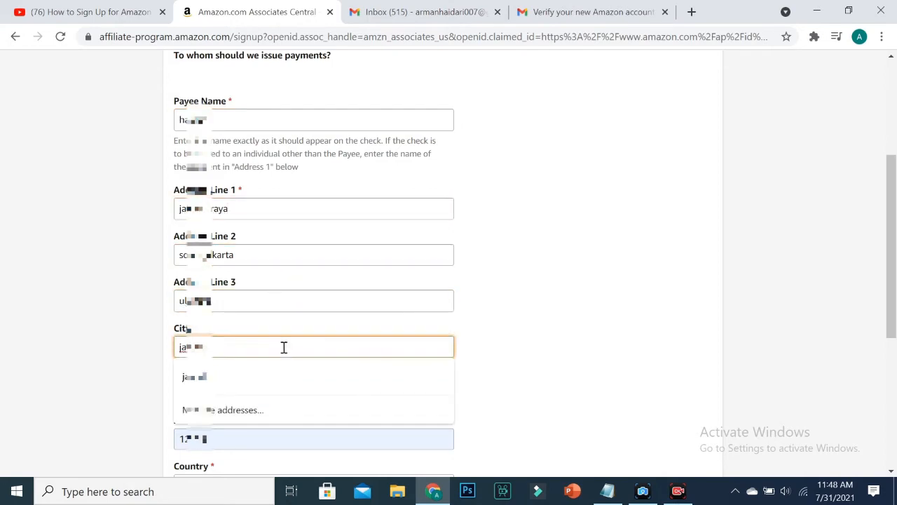
left_click(475, 338)
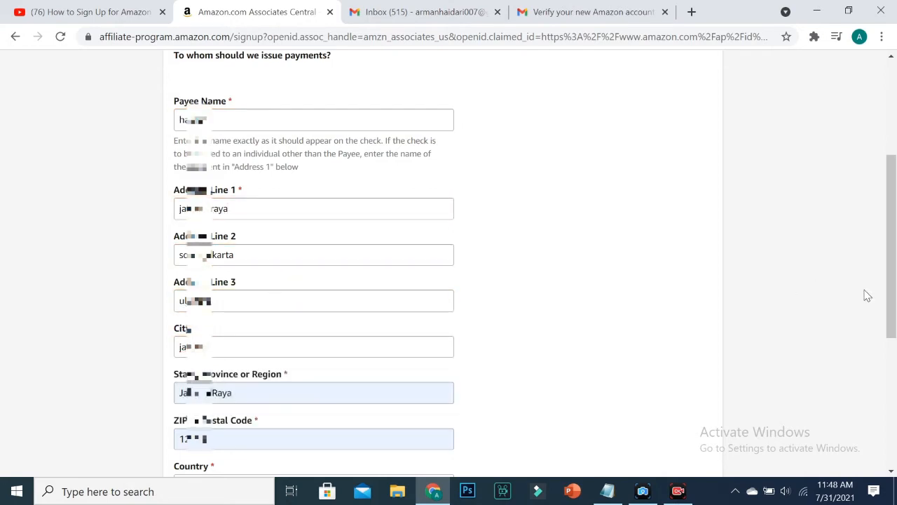
- Confirm Indonesia as the country and check the phone country code
left_click_drag(893, 309, 892, 353)
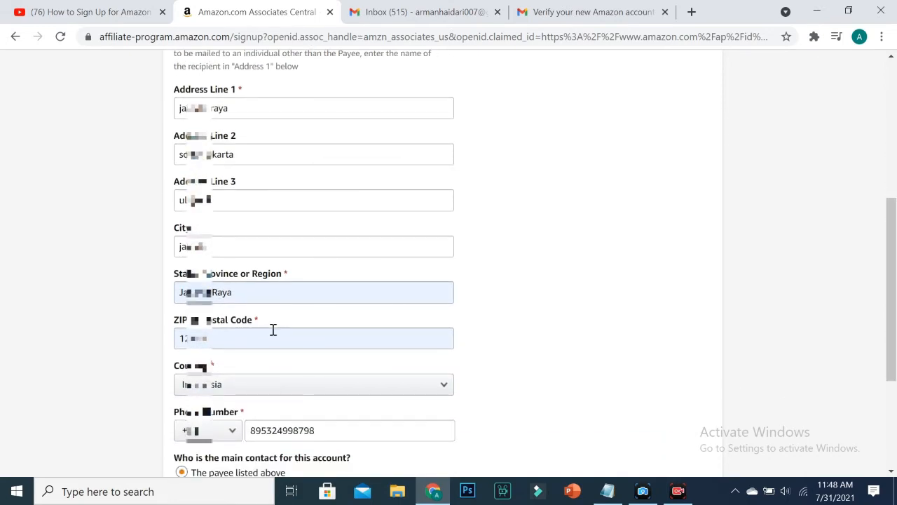
left_click(449, 393)
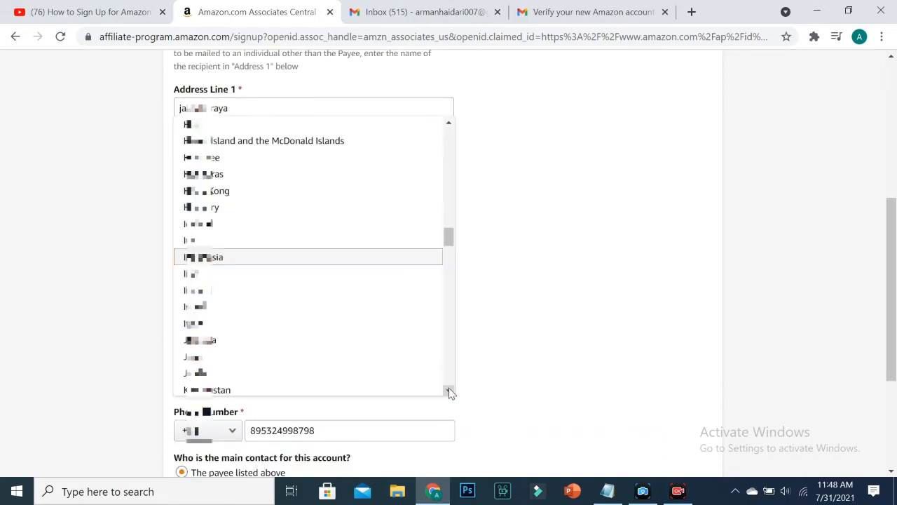
left_click(517, 366)
left_click(235, 432)
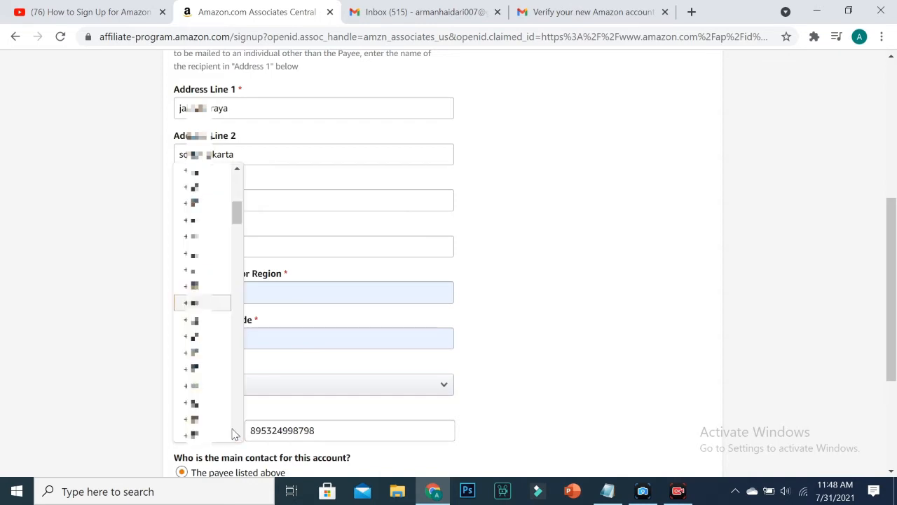
left_click(503, 364)
left_click_drag(893, 289, 892, 349)
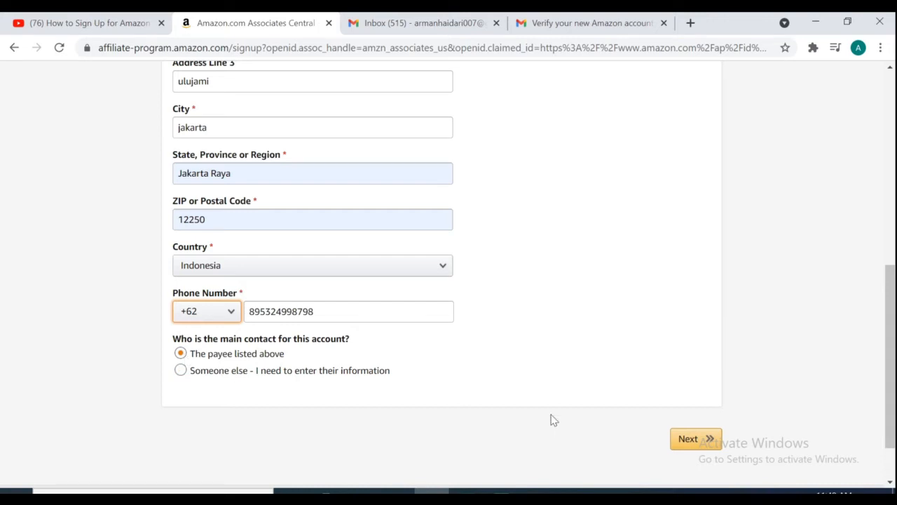
- Submit the payee details and begin entering a website on the Website and Mobile App List step
left_click(690, 445)
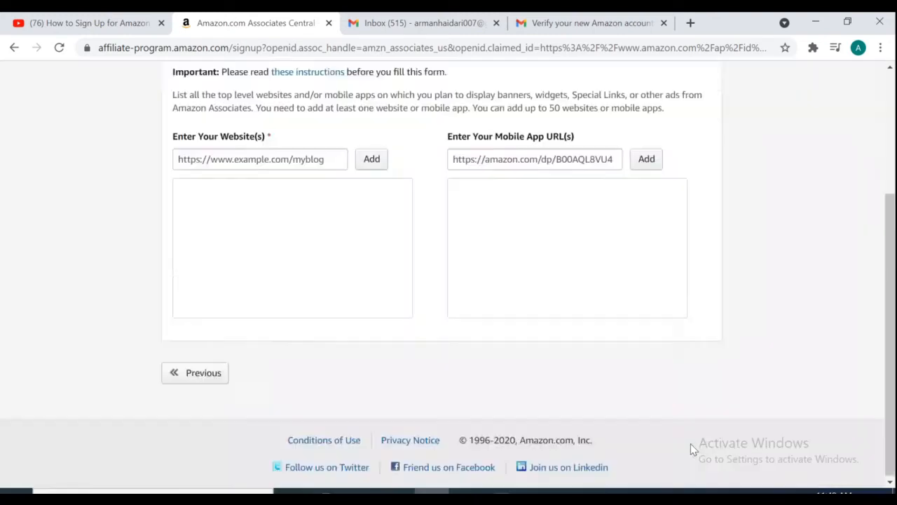
scroll(691, 446, "up", 3)
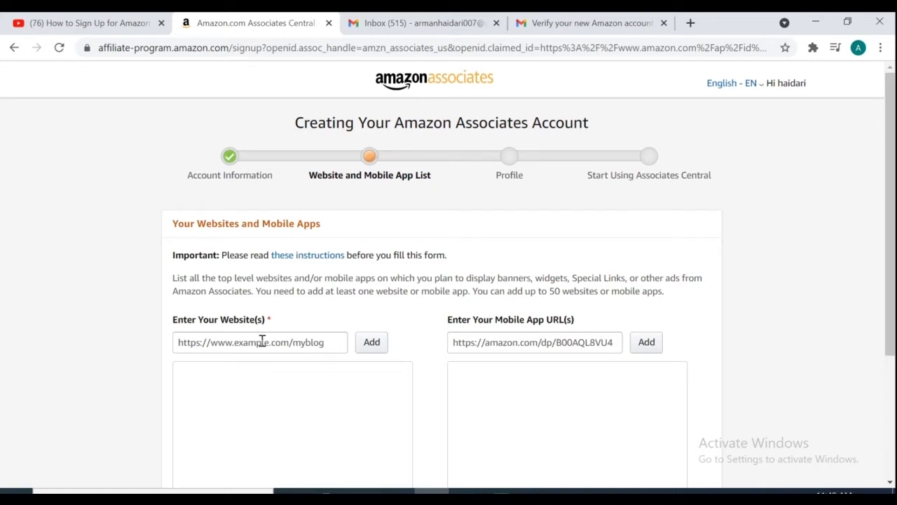
left_click(262, 342)
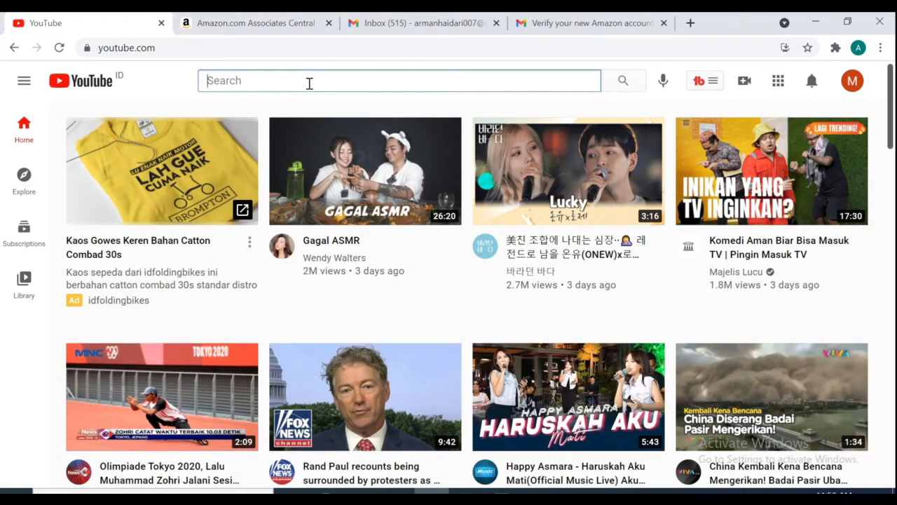
- Find the MAFTI channel on YouTube, copy its URL, and return to the Associates signup
type("MAFTI")
key("Return")
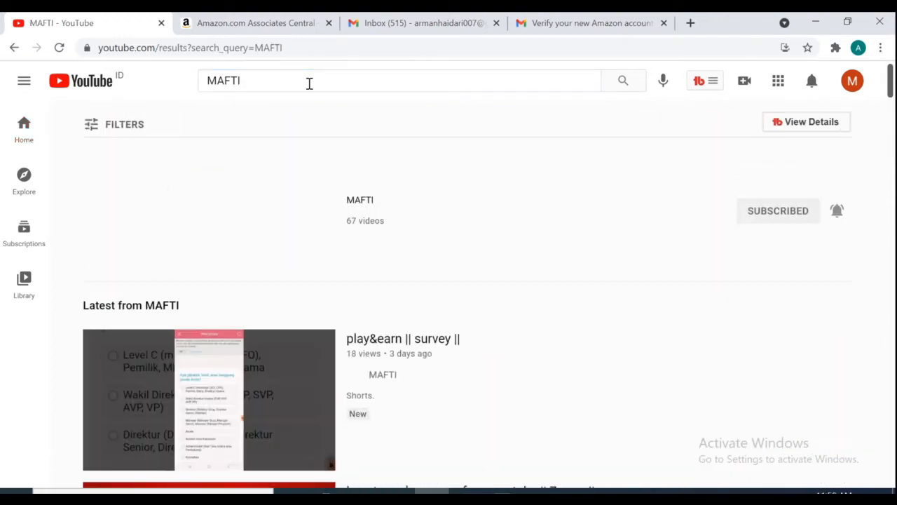
left_click(213, 215)
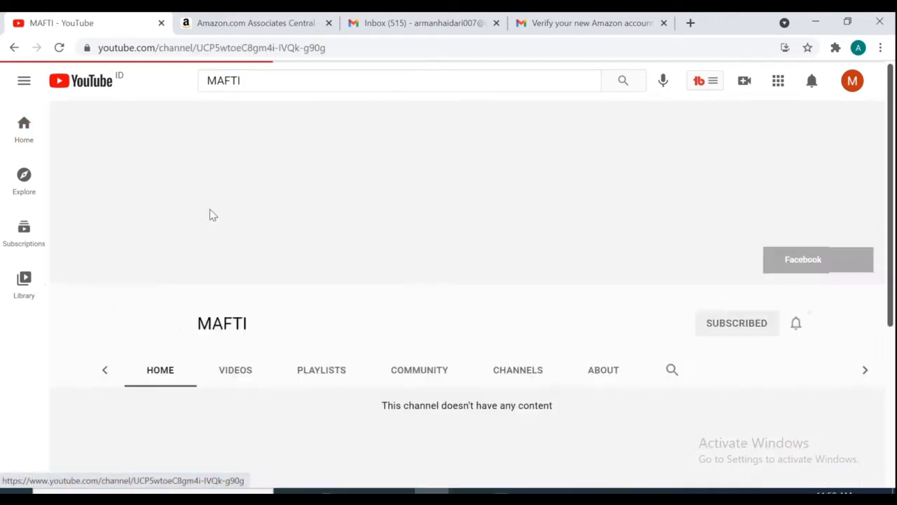
left_click(336, 46)
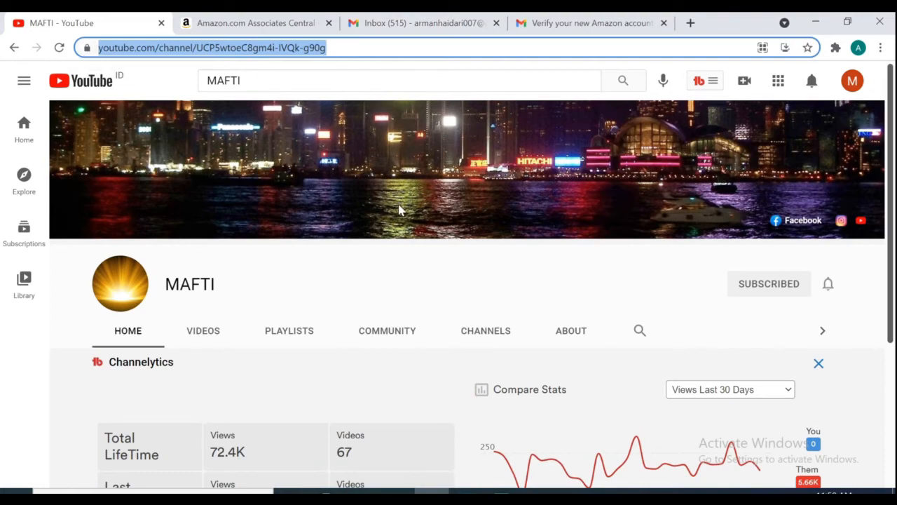
left_click(285, 22)
left_click(294, 345)
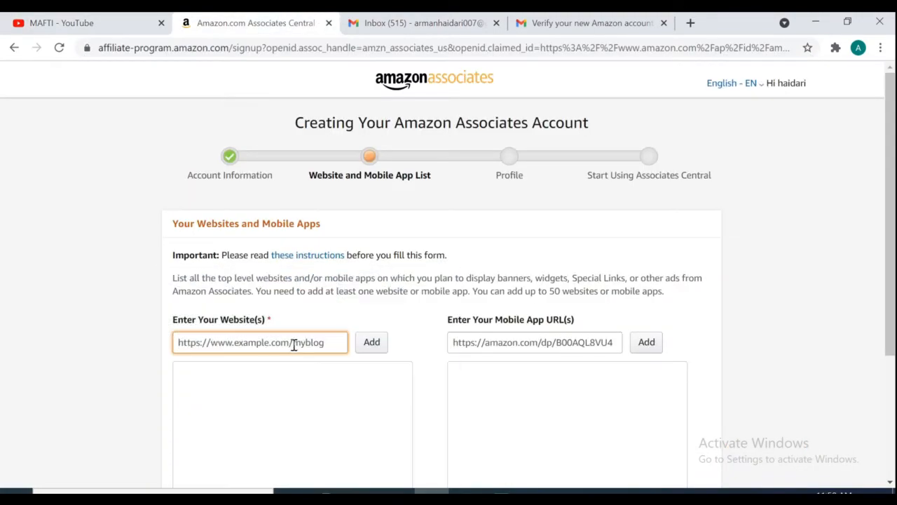
- Paste the MAFTI channel URL as the website and add it to the list
type("https://www.youtube.com/channel/UCP5wtoeC8gm4FIVQk-g90g")
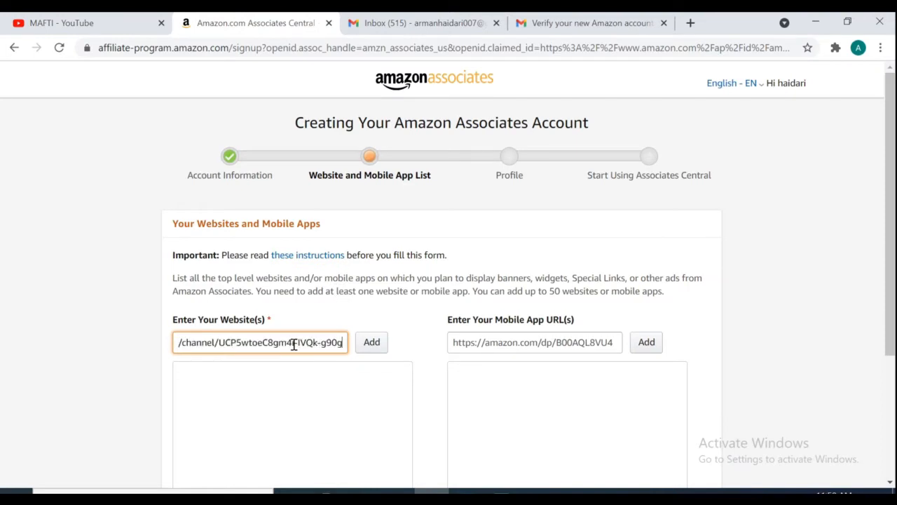
scroll(880, 323, "down", 2)
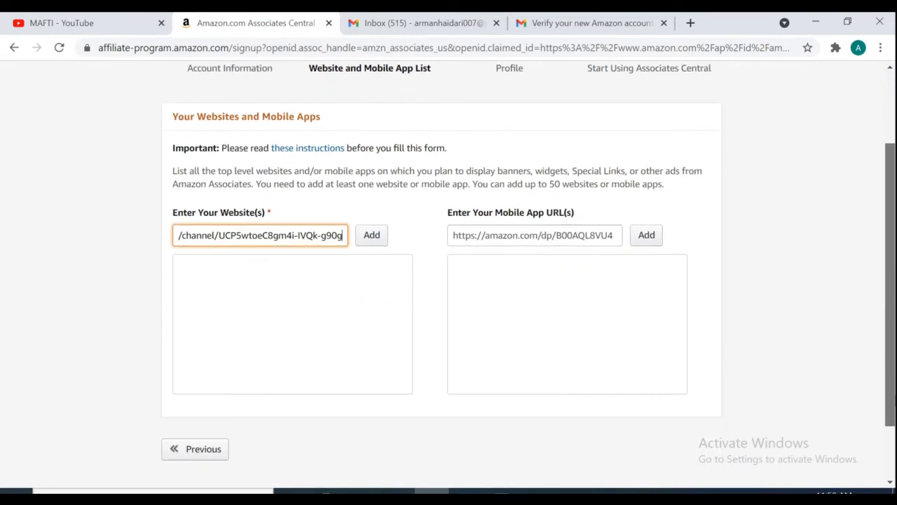
scroll(880, 322, "down", 1)
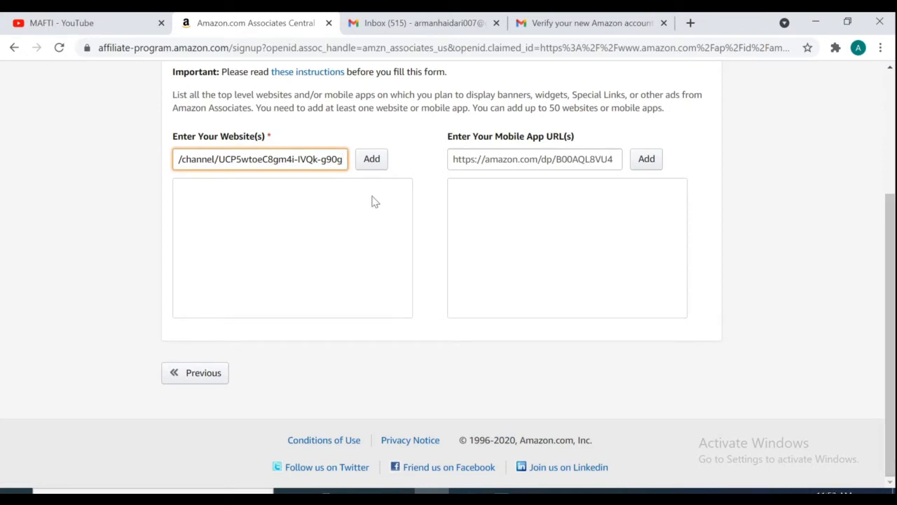
left_click(366, 165)
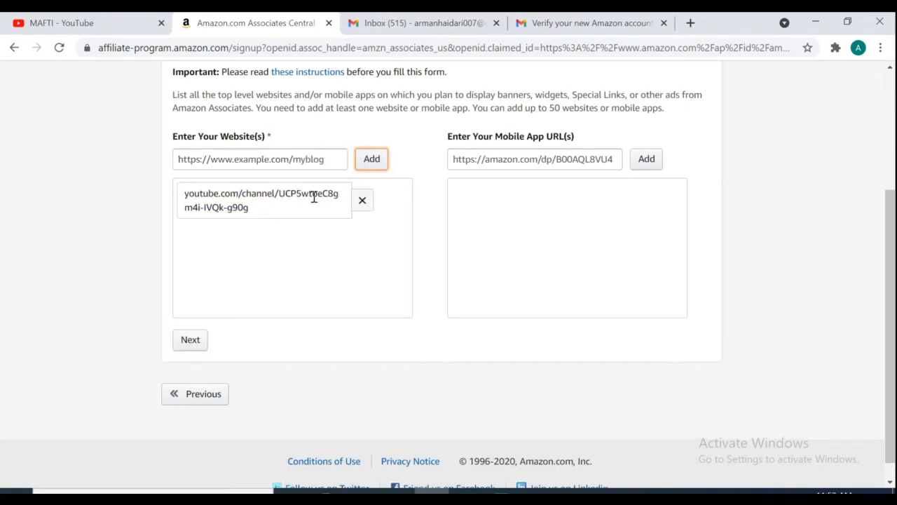
- Answer No to the children-under-13 question and confirm the website list
left_click(193, 342)
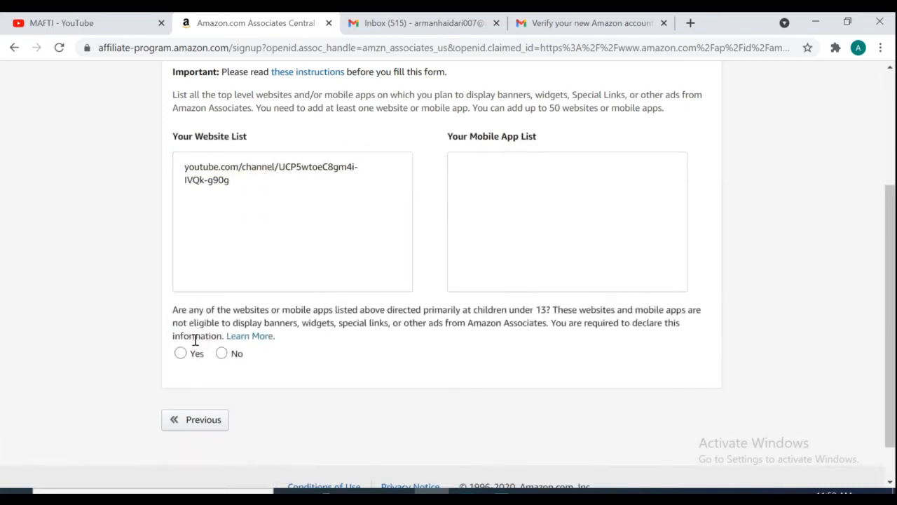
left_click(221, 366)
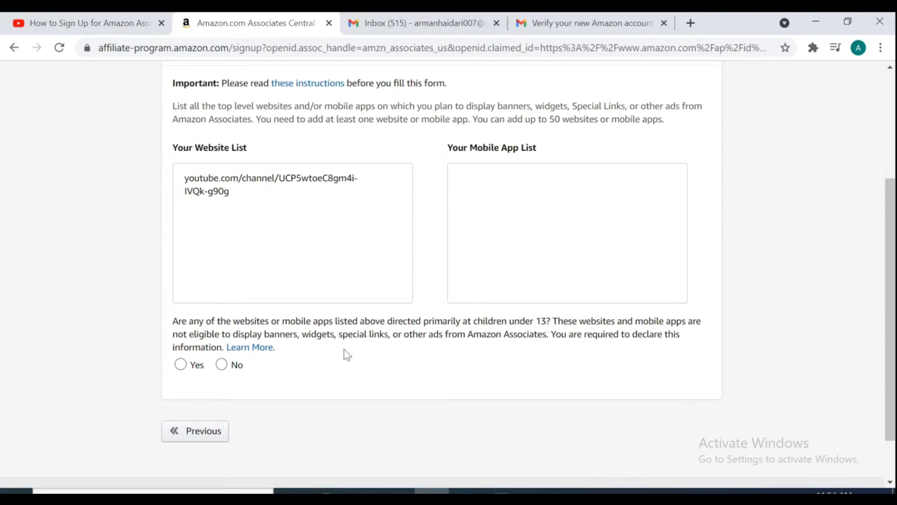
left_click(223, 365)
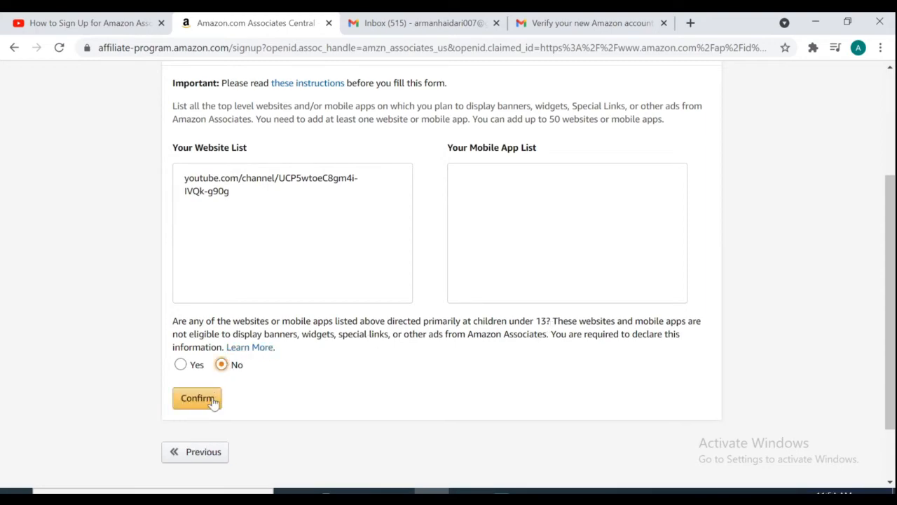
left_click(211, 399)
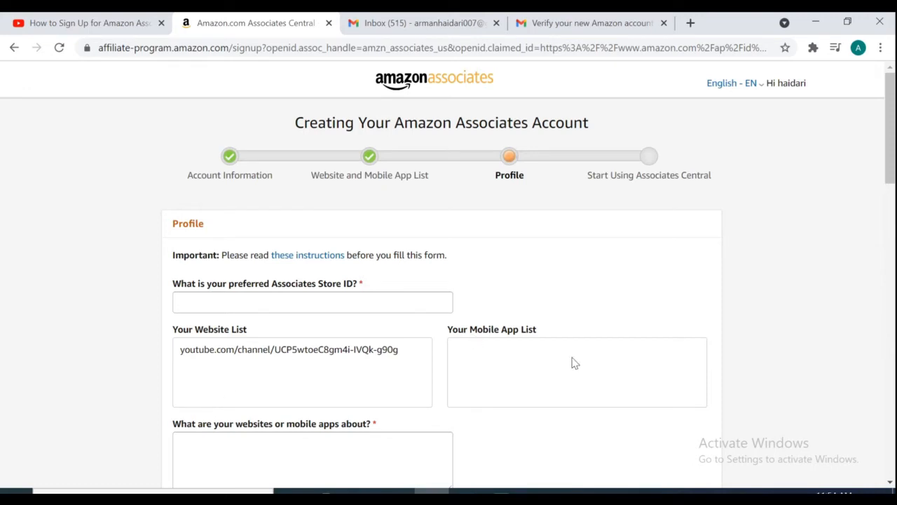
- Fill in the preferred Store ID and describe the channel as 'tutorial'
left_click(240, 300)
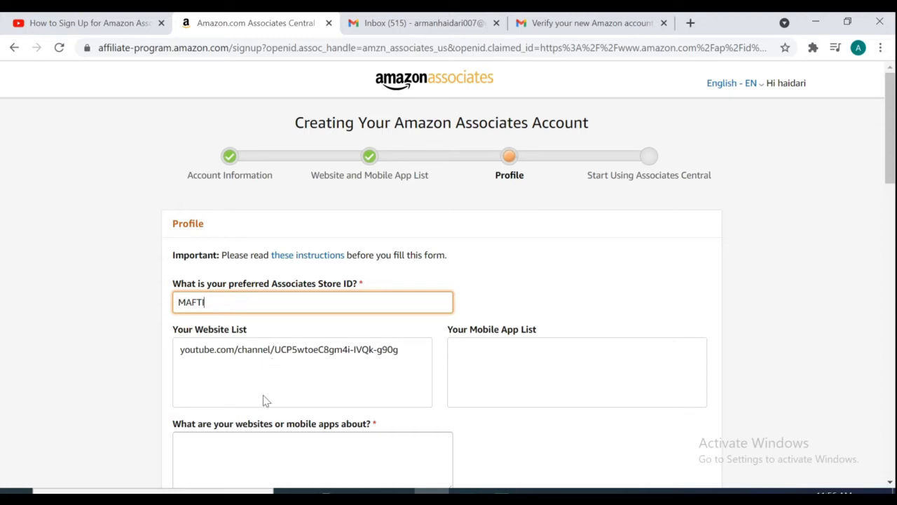
left_click_drag(890, 117, 890, 146)
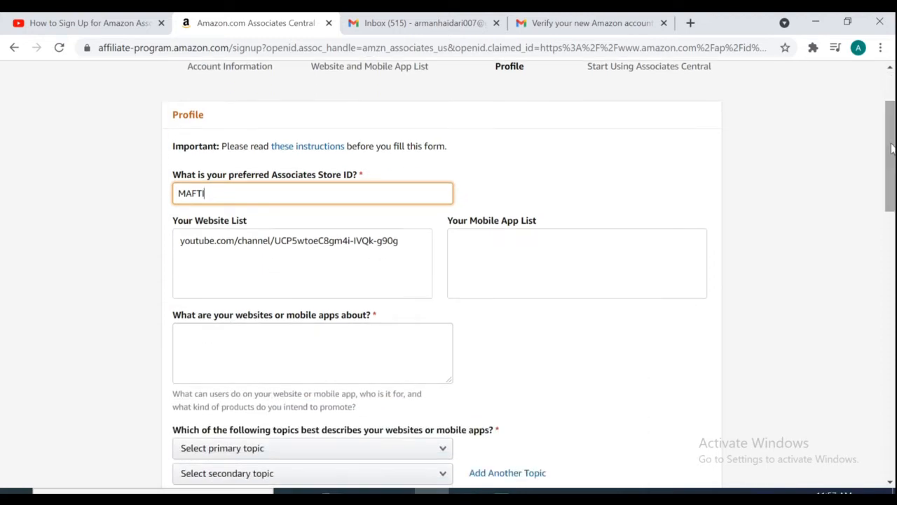
left_click(215, 344)
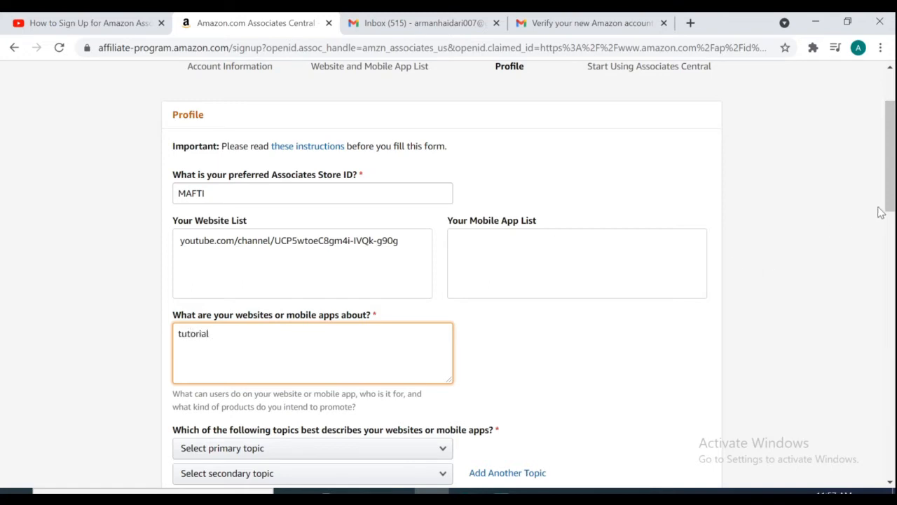
left_click_drag(882, 210, 883, 248)
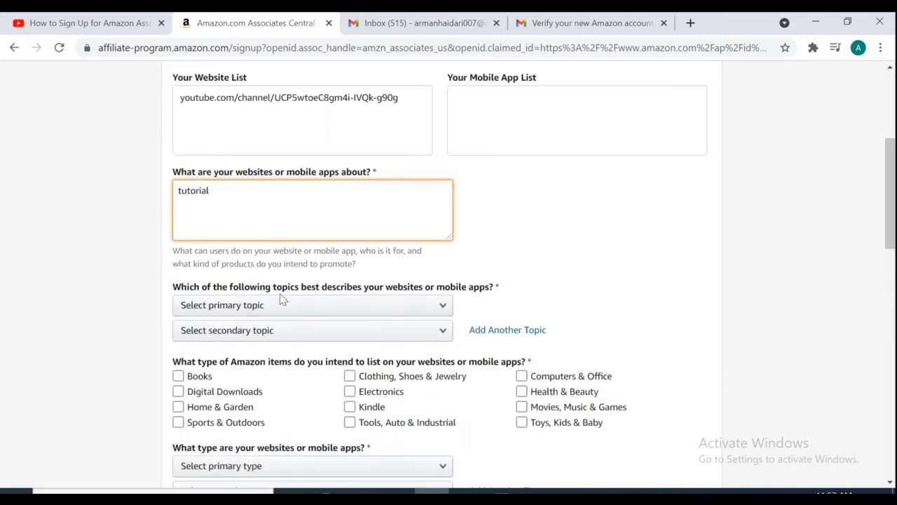
- Choose Computers/Software/Technology as primary topic and Business/Industrial as secondary topic
left_click(446, 304)
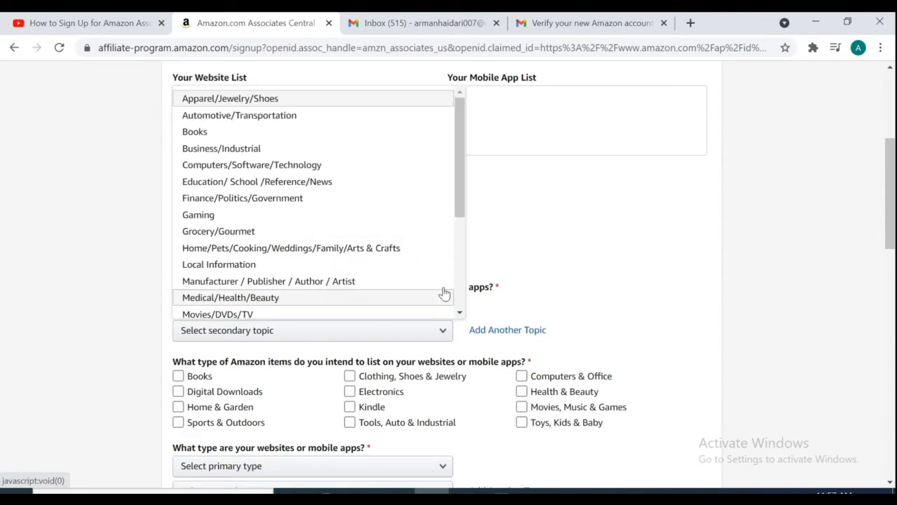
left_click_drag(463, 204, 437, 201)
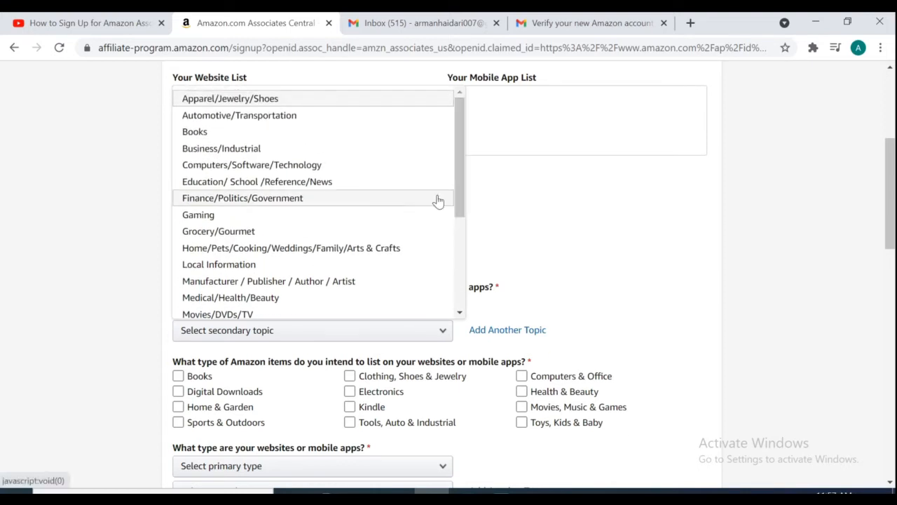
left_click(306, 166)
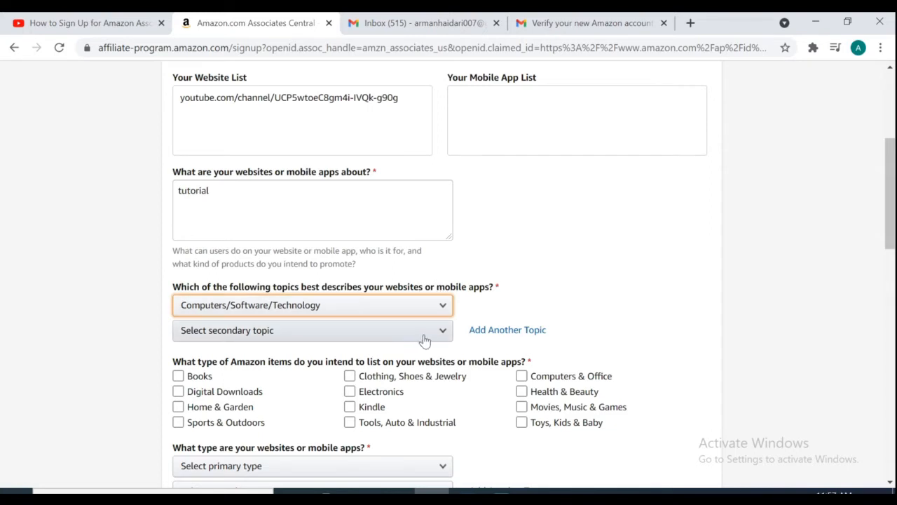
left_click(447, 337)
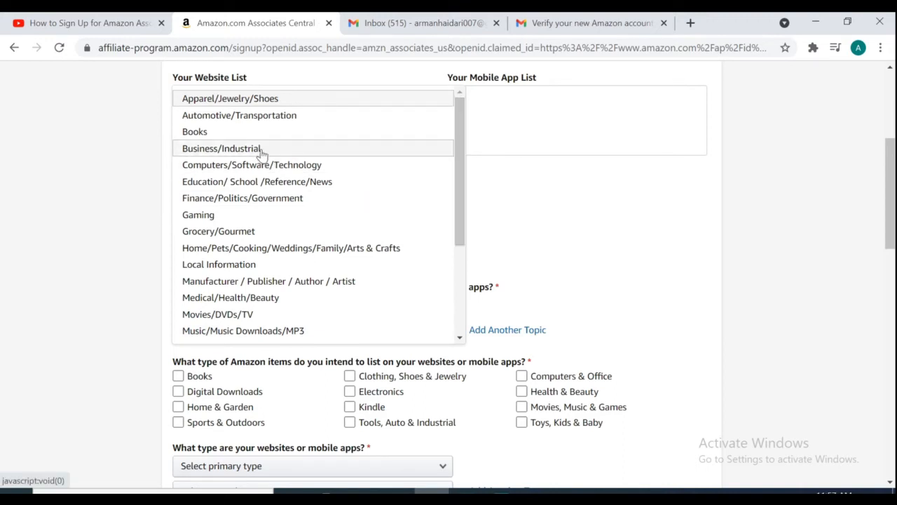
left_click(222, 148)
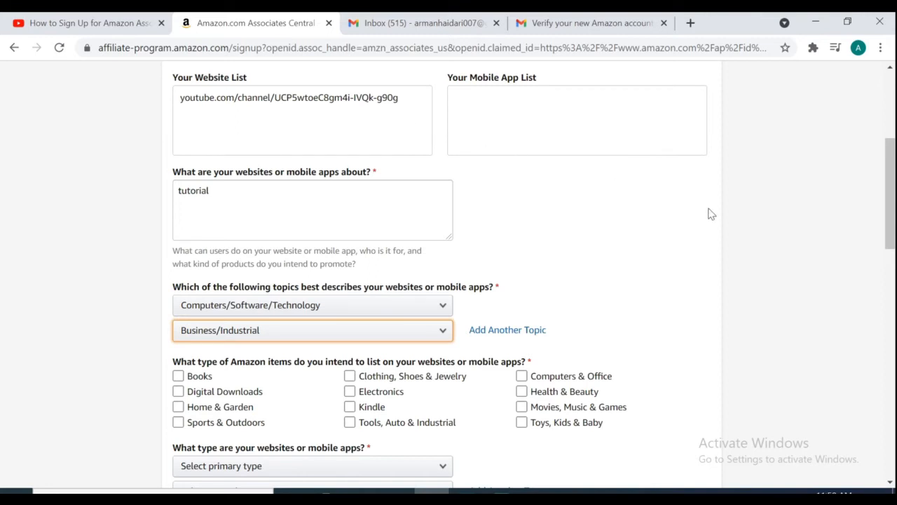
scroll(891, 194, "down", 2)
left_click(349, 318)
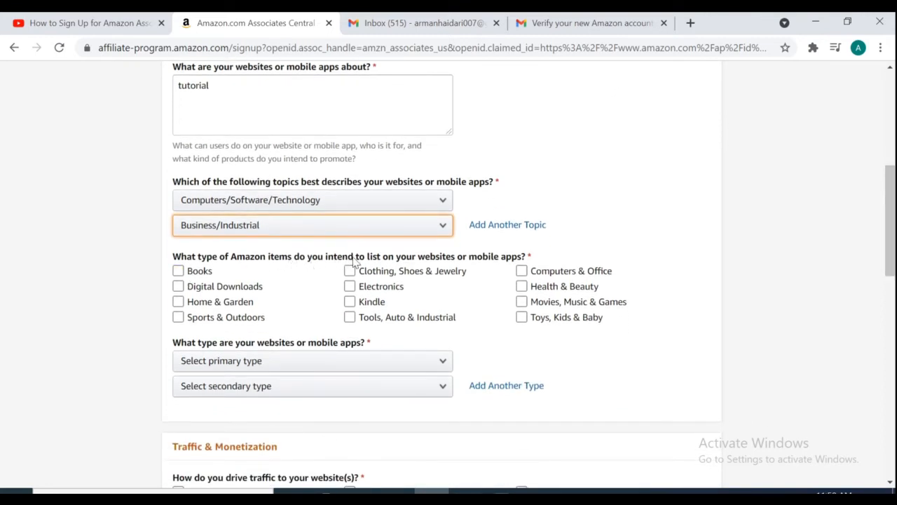
- Check ten item types: Books, Digital Downloads, Home & Garden, Sports, Clothing, Electronics, Computers, Health, Movies, Toys
left_click(178, 272)
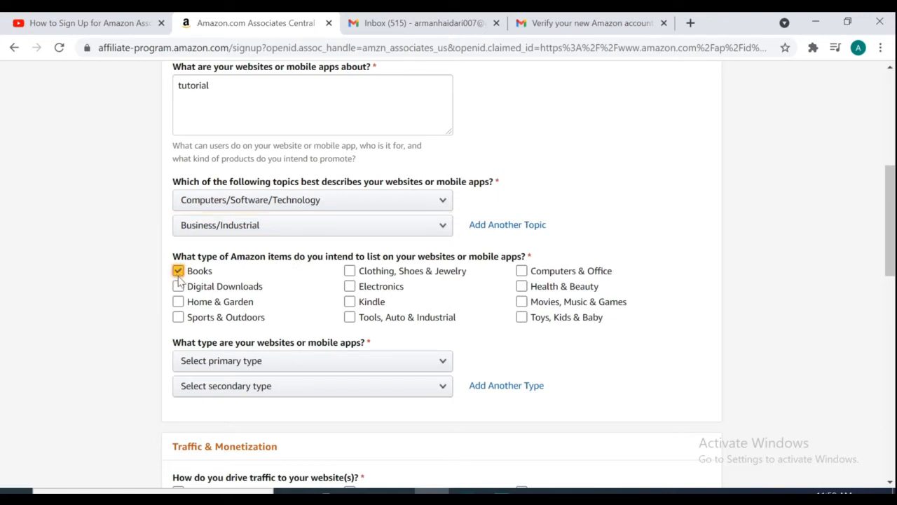
left_click(179, 287)
left_click(179, 302)
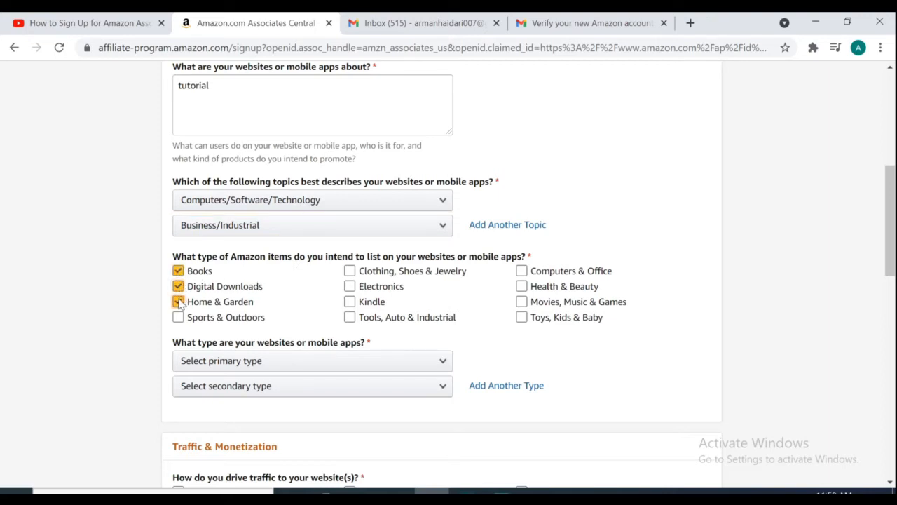
left_click(179, 317)
left_click(350, 272)
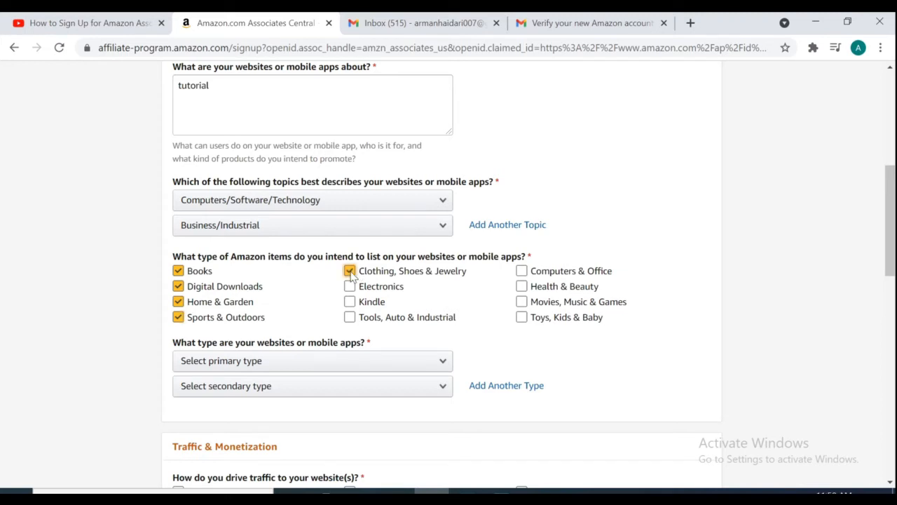
left_click(350, 287)
left_click(522, 271)
left_click(522, 288)
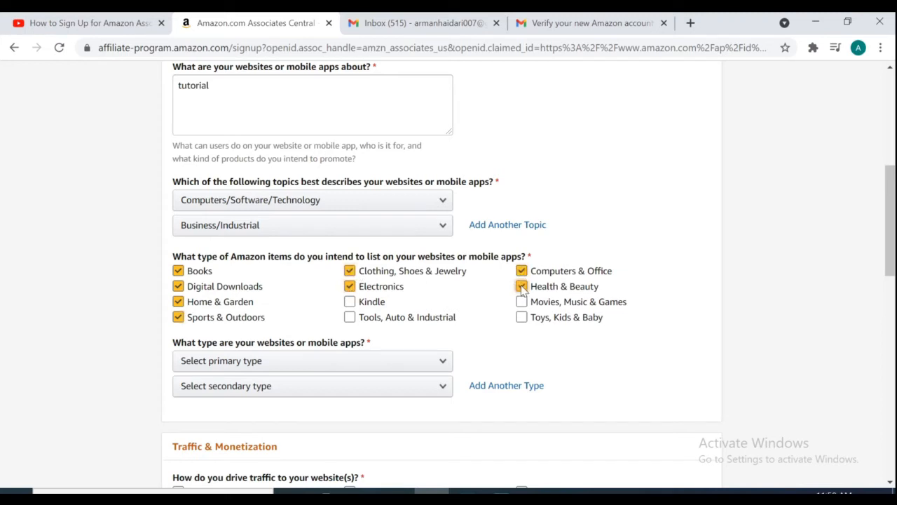
left_click(521, 302)
left_click(522, 318)
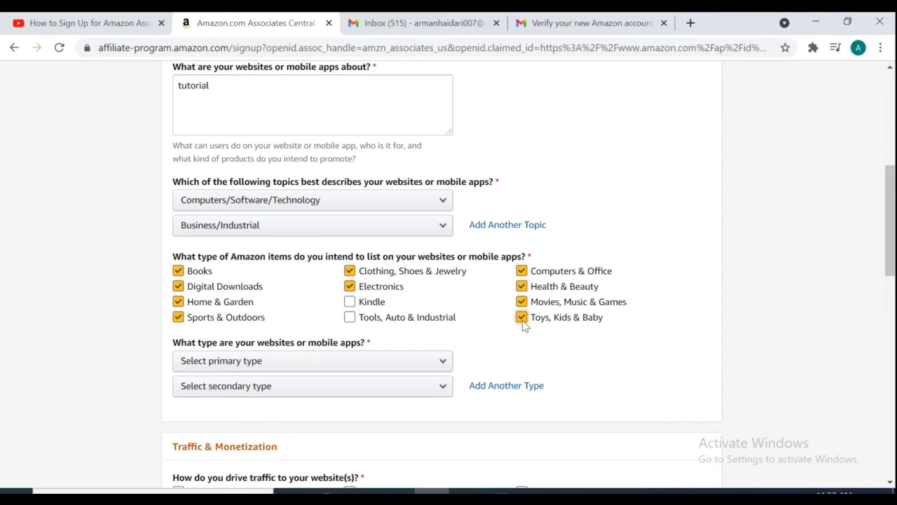
- Set the primary site type to Content or Niche Website and the secondary to Search
left_click(440, 364)
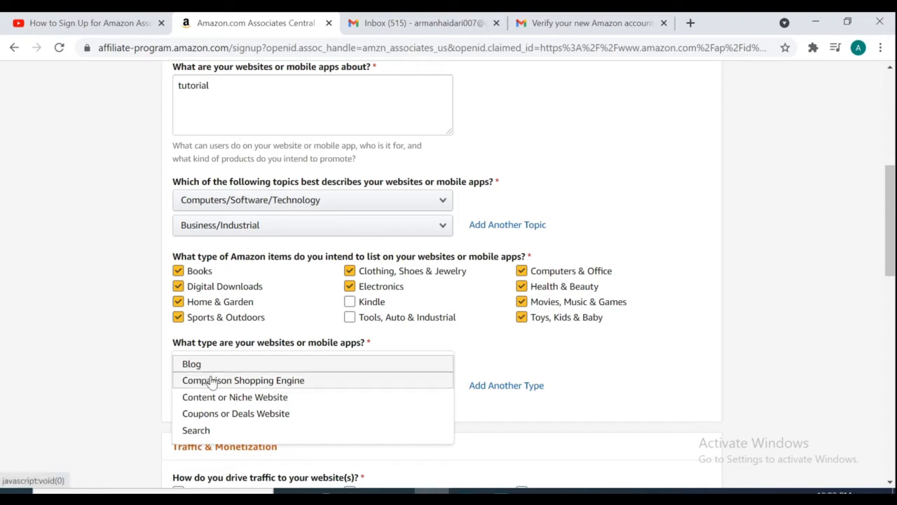
left_click(228, 400)
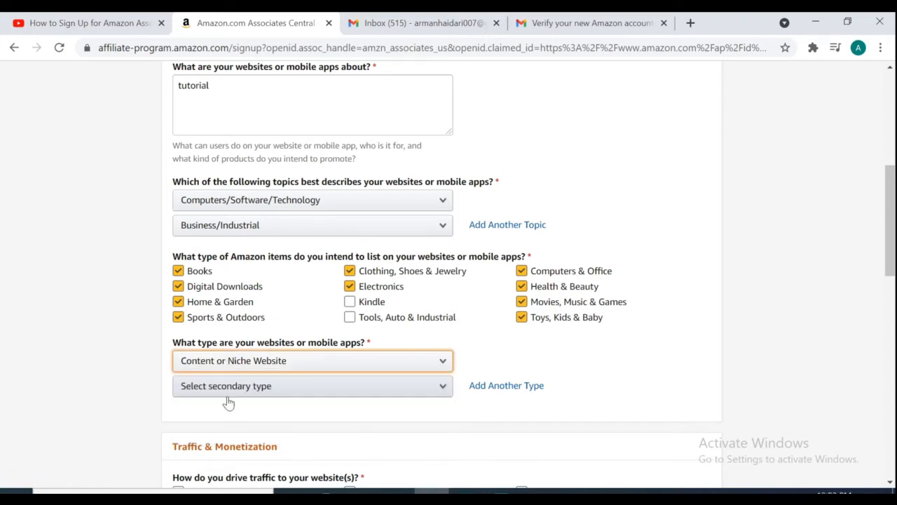
left_click(442, 389)
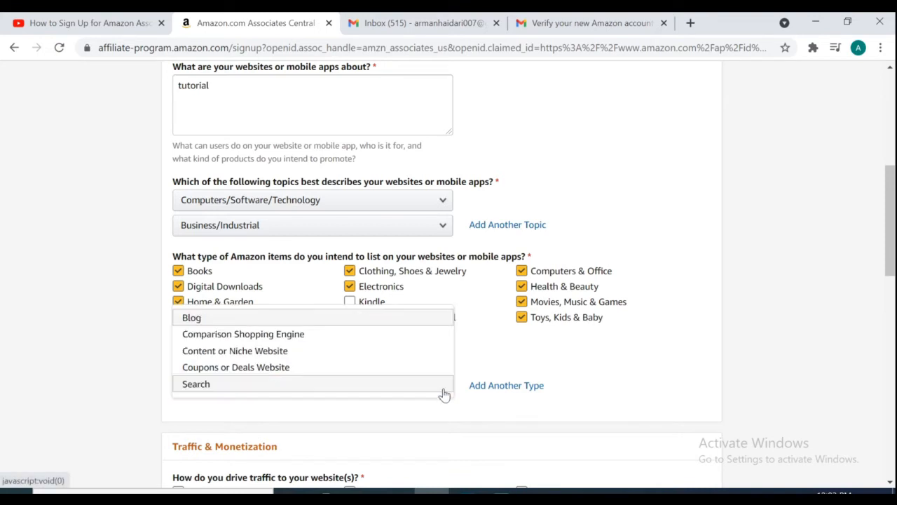
left_click(355, 389)
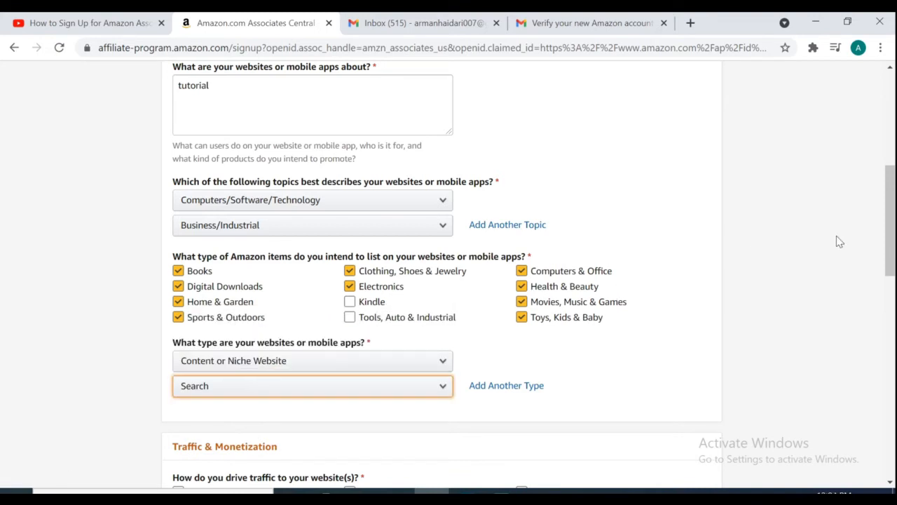
left_click_drag(890, 251, 894, 301)
left_click(284, 337)
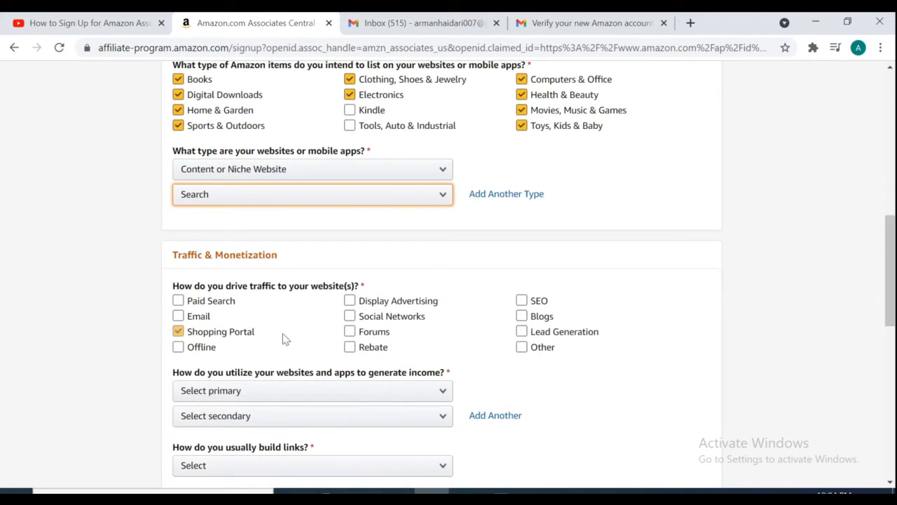
- Replace Shopping Portal with Paid Search and SEO as the traffic sources
left_click(284, 338)
left_click(239, 301)
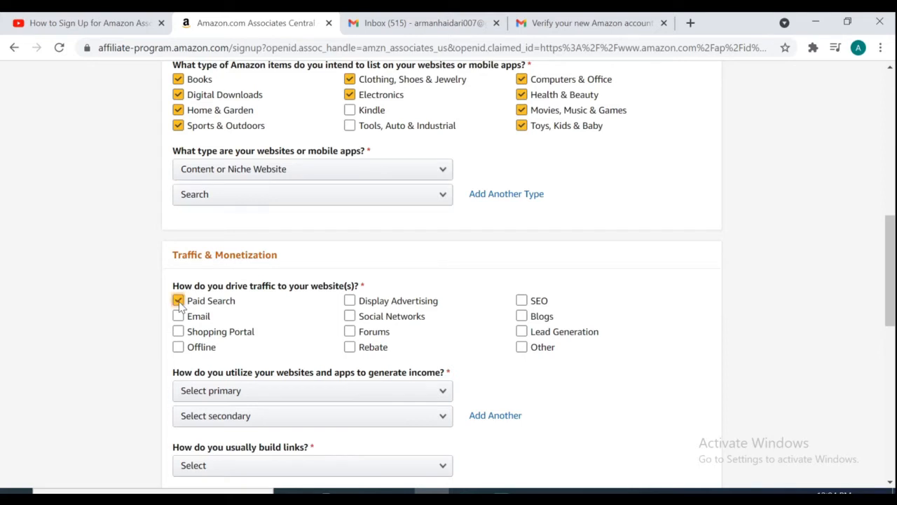
left_click(350, 300)
left_click(520, 300)
- Set monetization to Amazon Associates as main income and Other Affiliate Programs as secondary
left_click(445, 392)
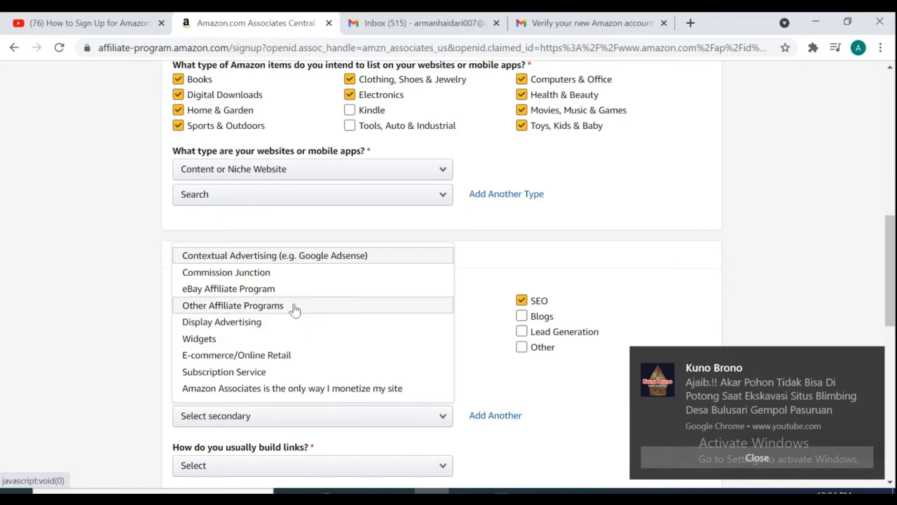
left_click(306, 389)
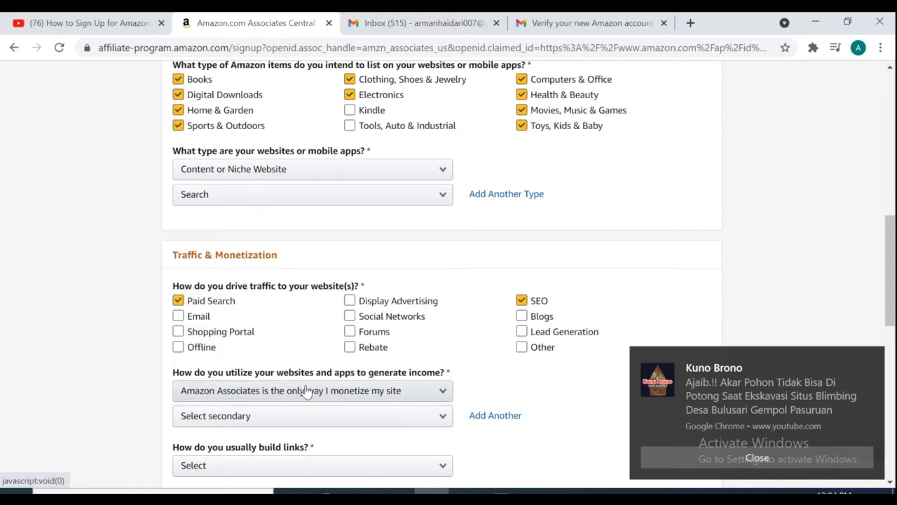
left_click(709, 464)
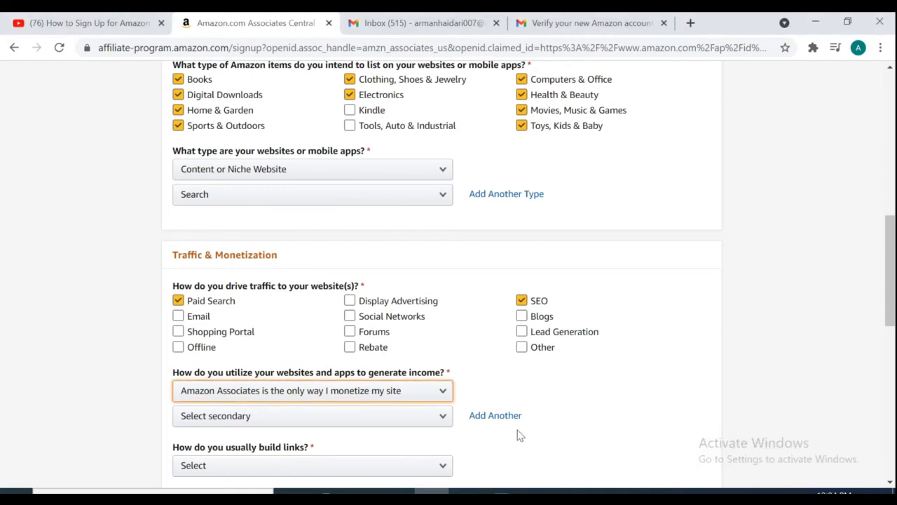
left_click(443, 422)
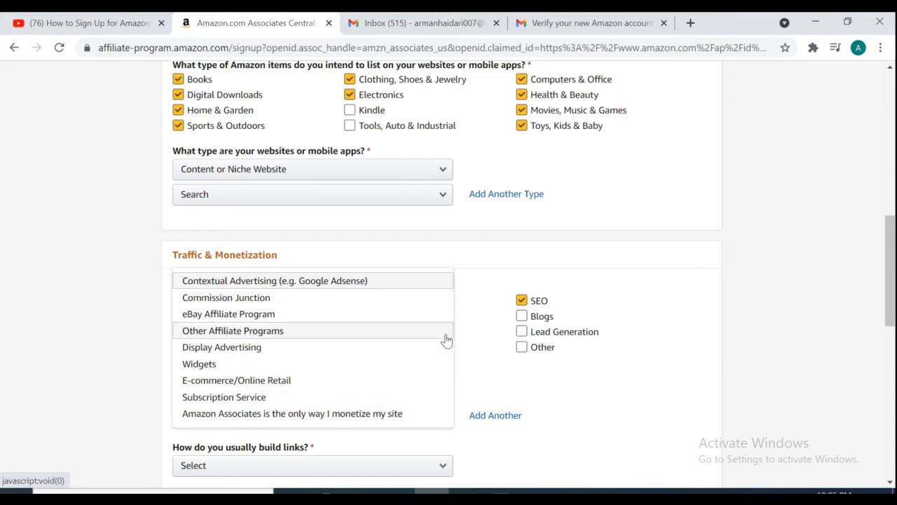
left_click(354, 334)
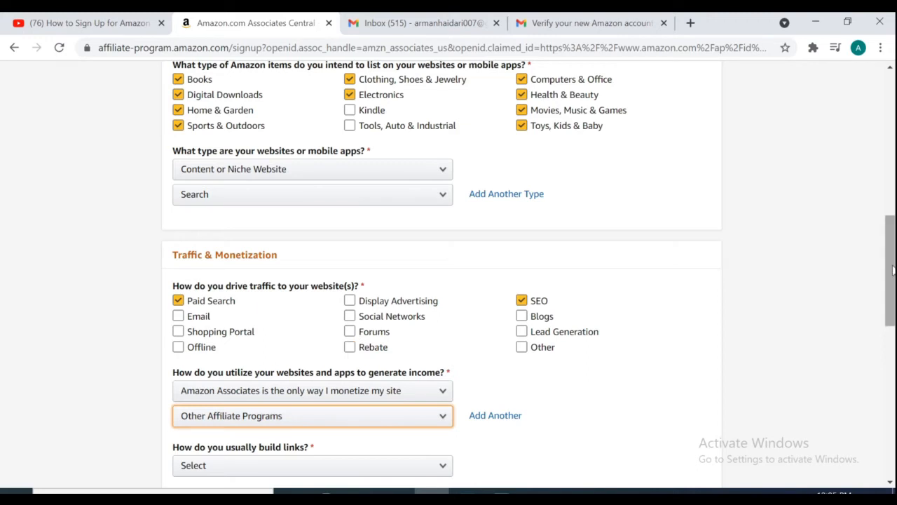
left_click_drag(889, 270, 883, 308)
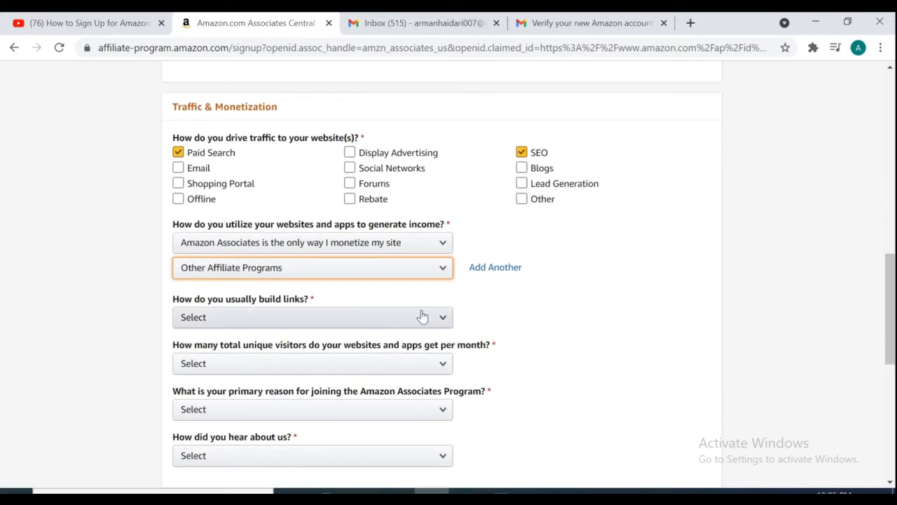
- Choose Content Management System for links, 5,001–50,000 monthly visitors, and rich content as reason
left_click(443, 321)
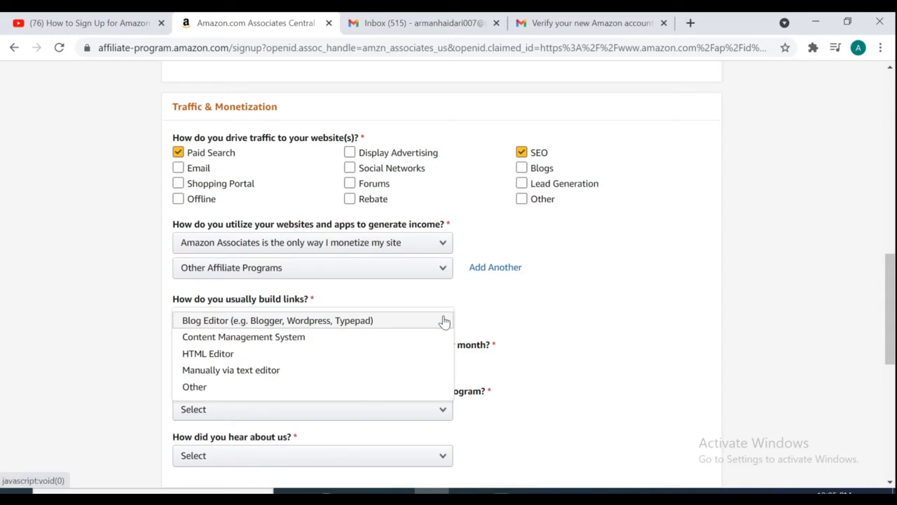
left_click(312, 337)
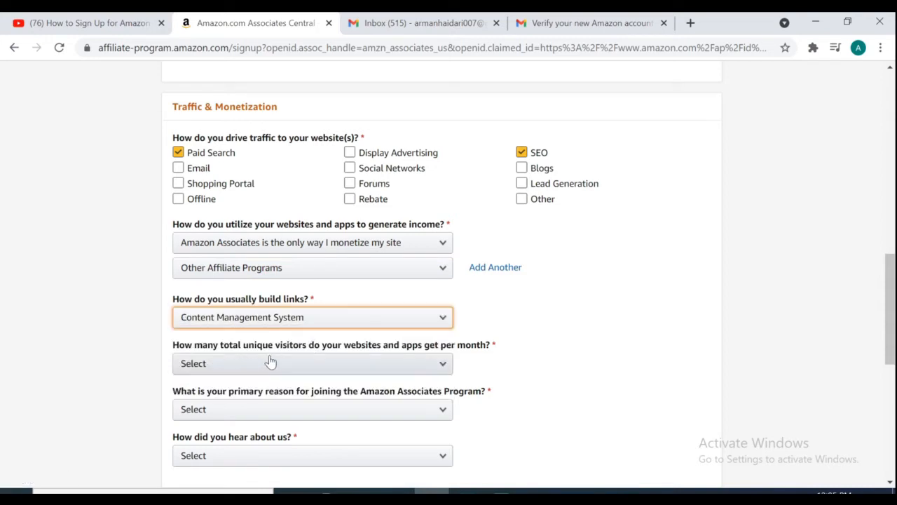
left_click(443, 369)
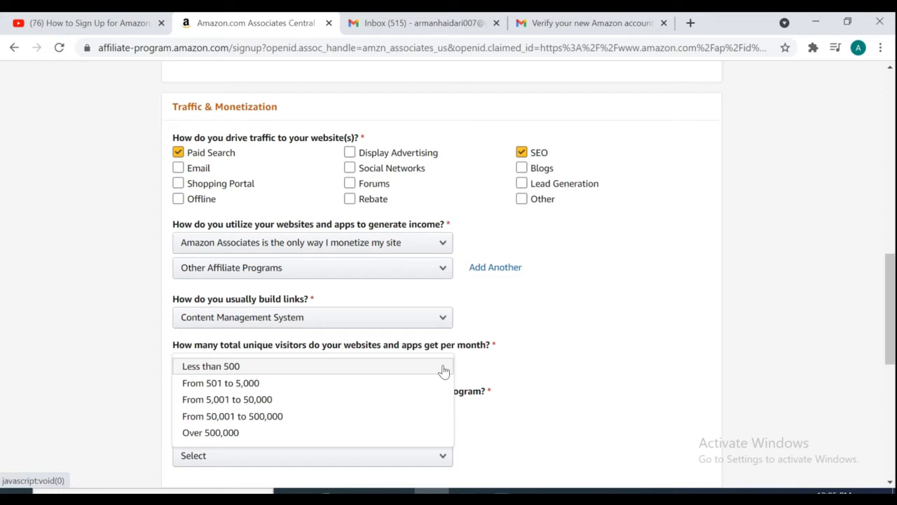
left_click(269, 399)
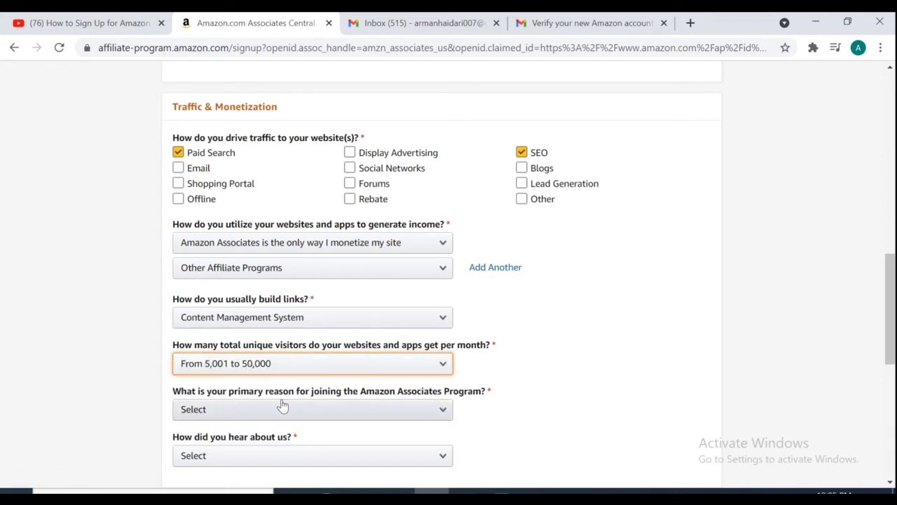
left_click(443, 414)
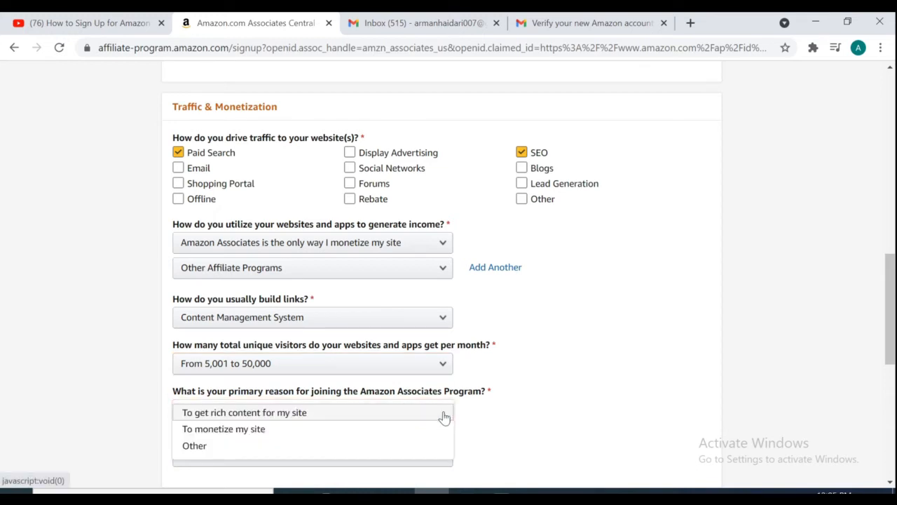
left_click(342, 419)
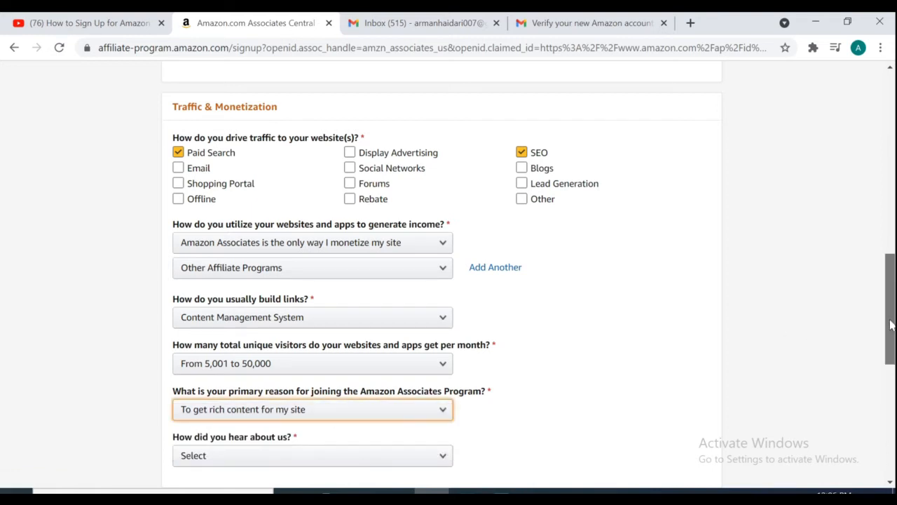
left_click_drag(892, 324, 873, 380)
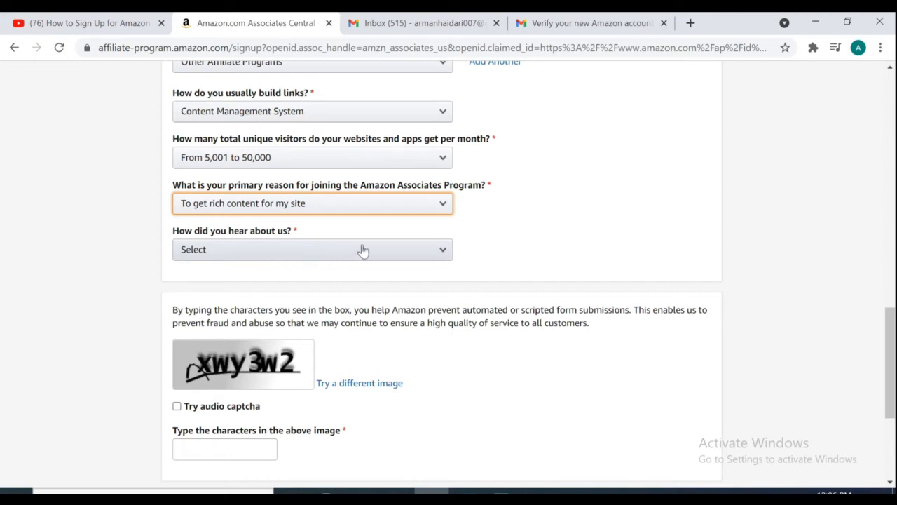
- Choose 'From the Amazon.com Website' as the referral source and enter the audio captcha digits 749
left_click(440, 257)
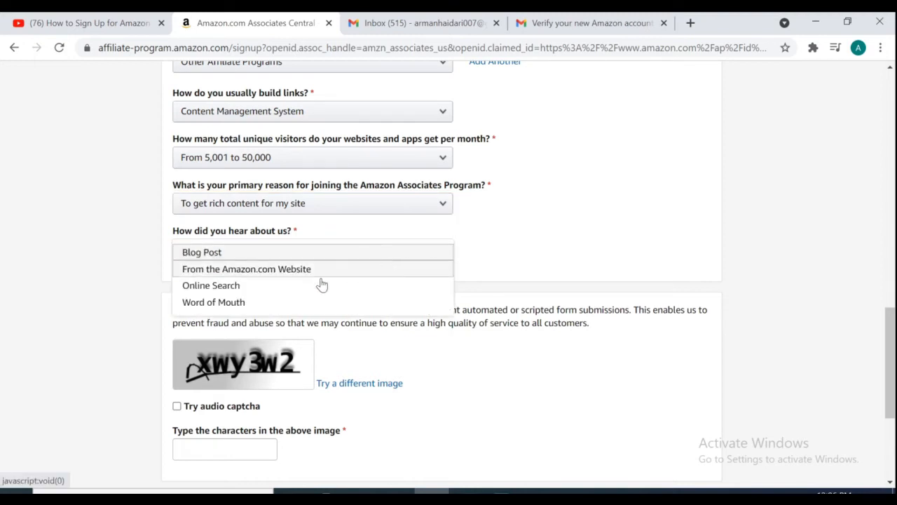
left_click(252, 270)
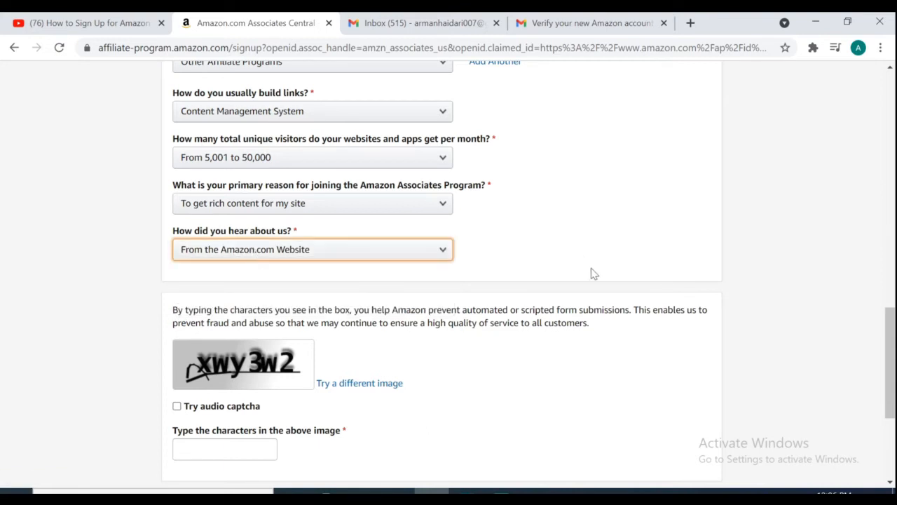
left_click(207, 447)
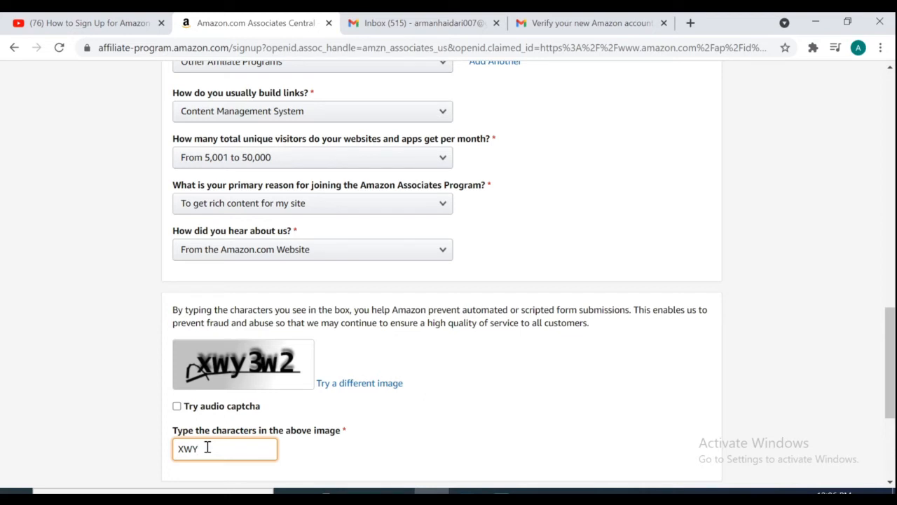
type("3W2")
left_click(177, 406)
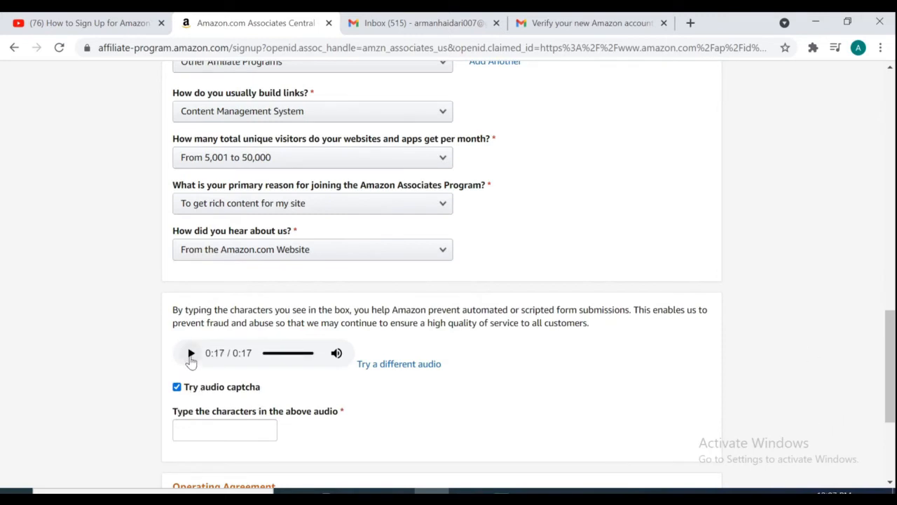
left_click(191, 354)
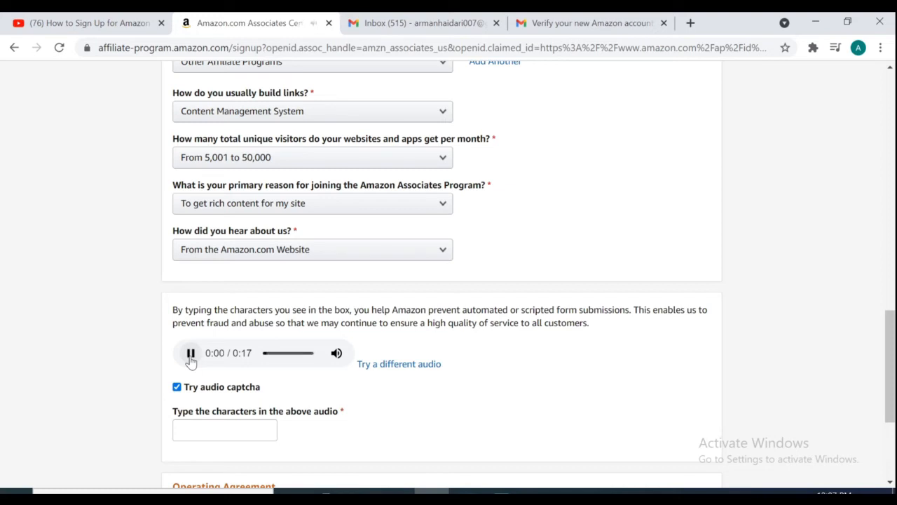
left_click(202, 430)
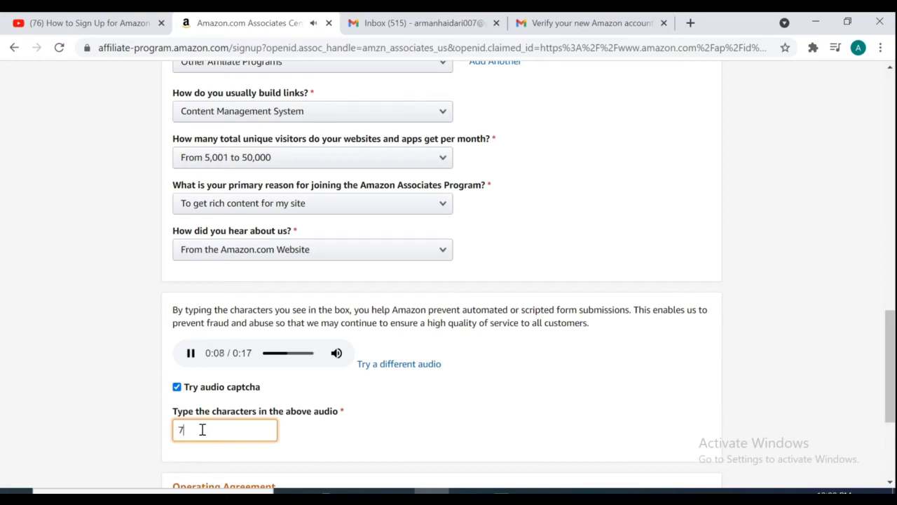
type("7499626")
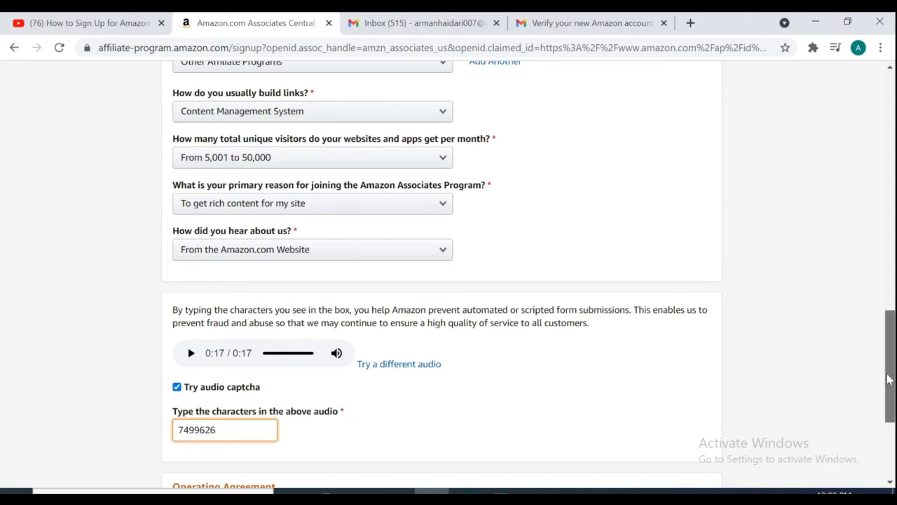
scroll(888, 379, "down", 3)
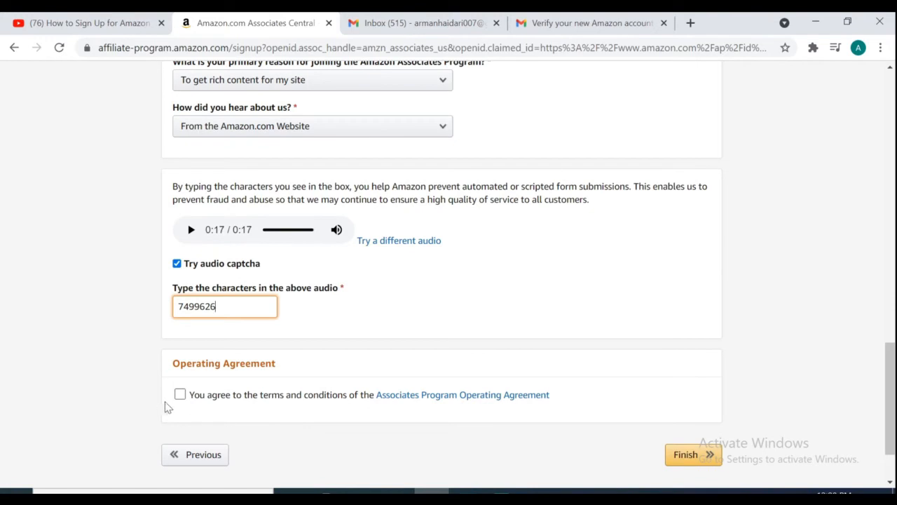
- Accept the Operating Agreement, submit the application, and choose Later for payment and tax information
left_click(181, 397)
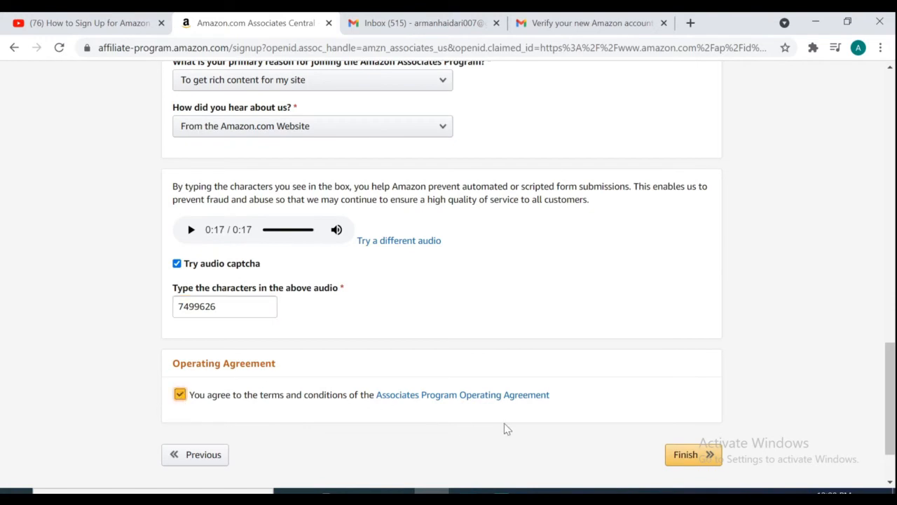
left_click(679, 456)
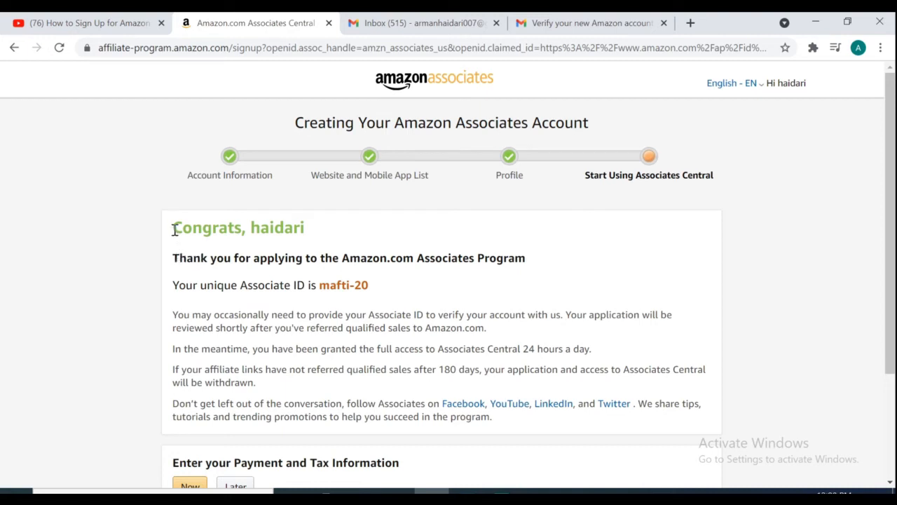
left_click_drag(174, 230, 459, 288)
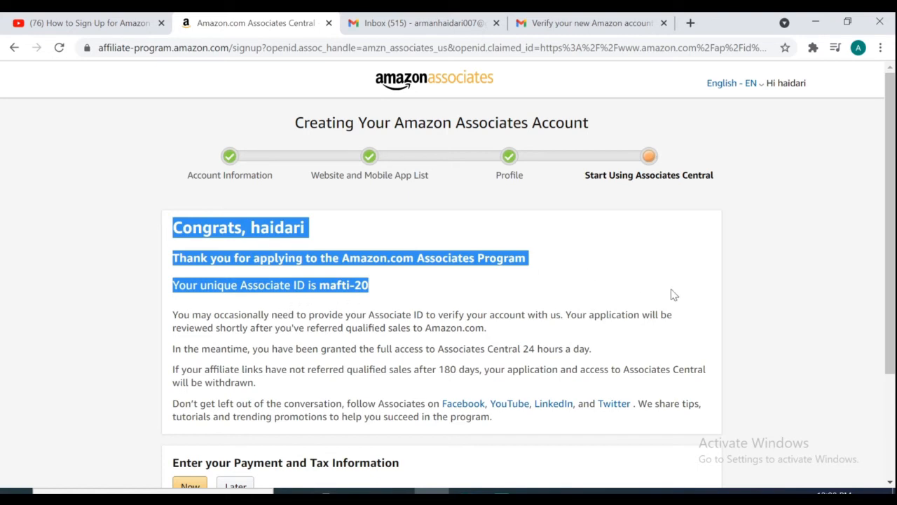
left_click_drag(890, 292, 891, 371)
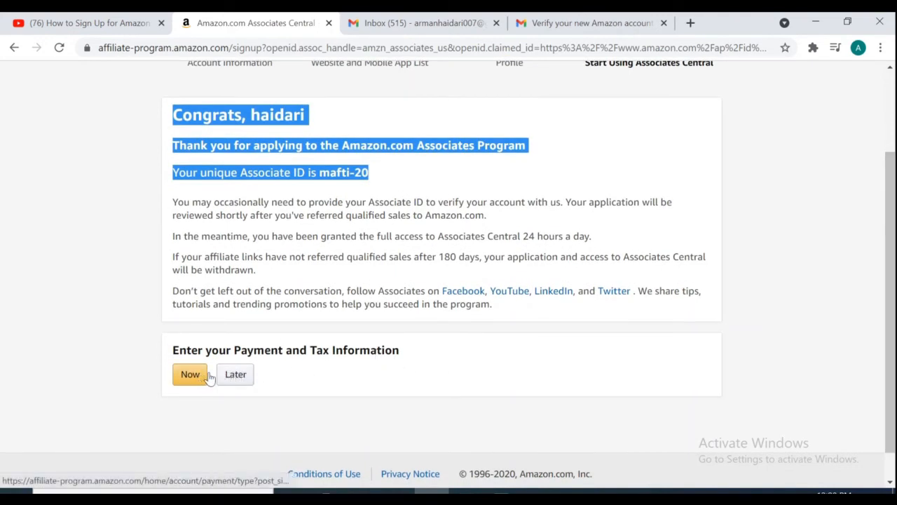
left_click(231, 378)
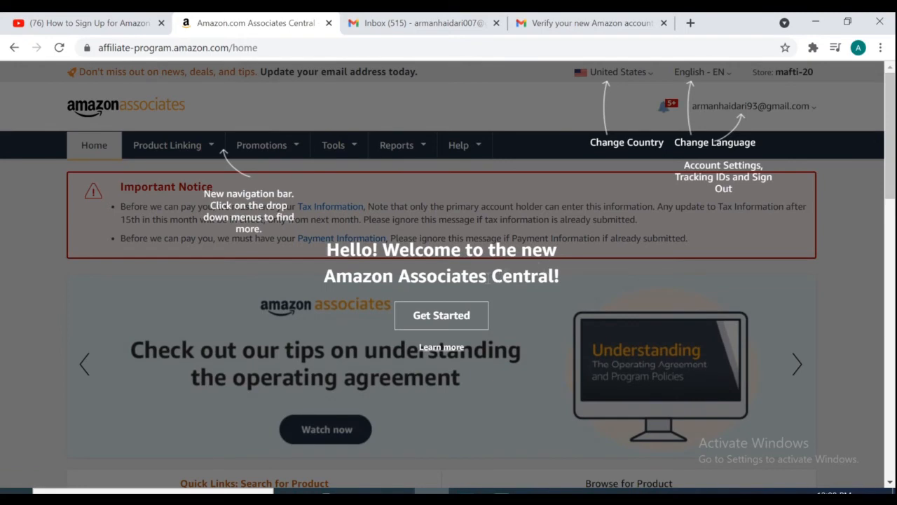
- Dismiss the welcome tour and review the payment and tax notice and earnings summary
left_click(448, 317)
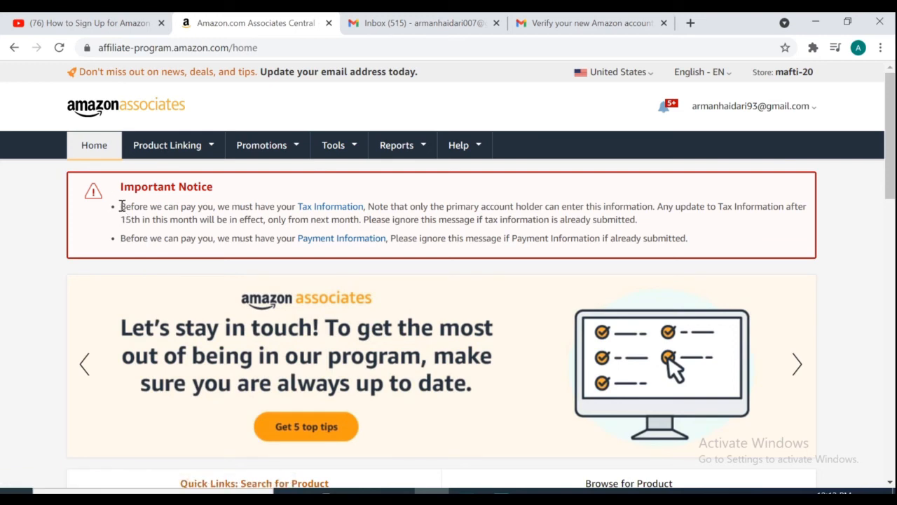
left_click_drag(121, 207, 694, 239)
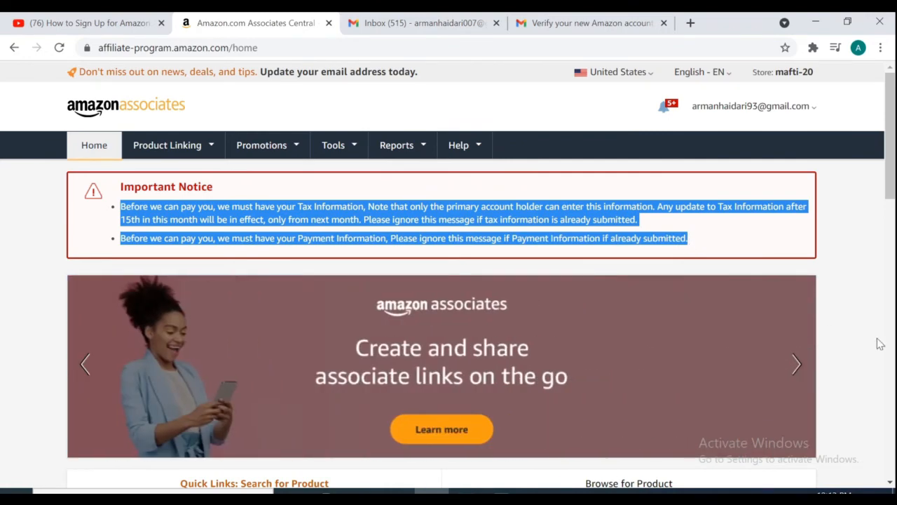
left_click(751, 249)
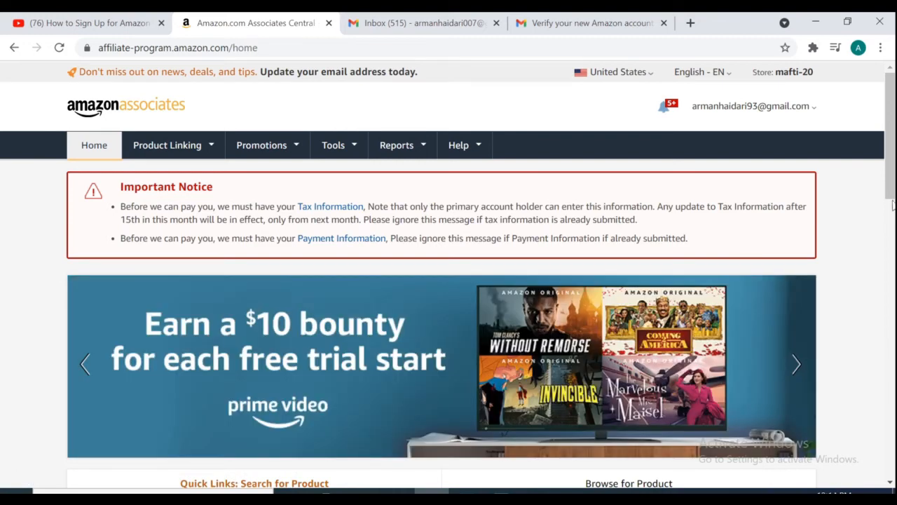
scroll(893, 204, "down", 4)
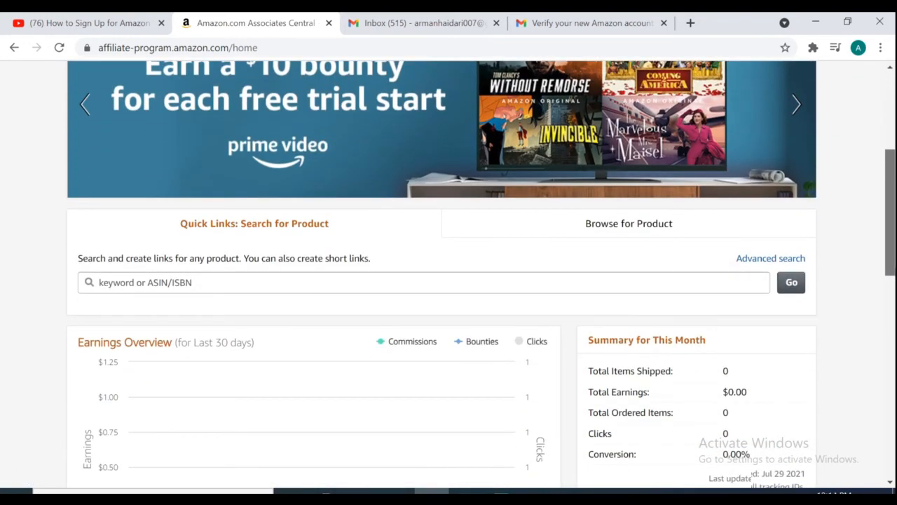
scroll(449, 273, "down", 4)
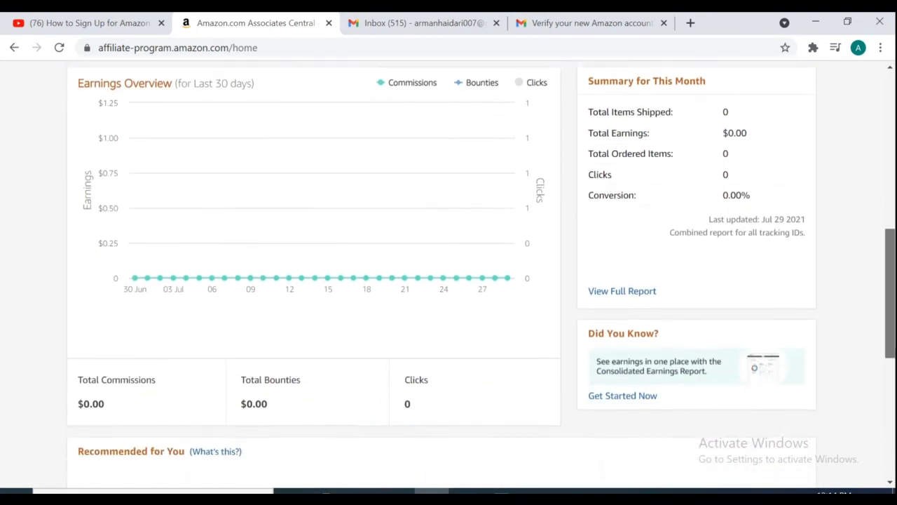
scroll(449, 273, "down", 5)
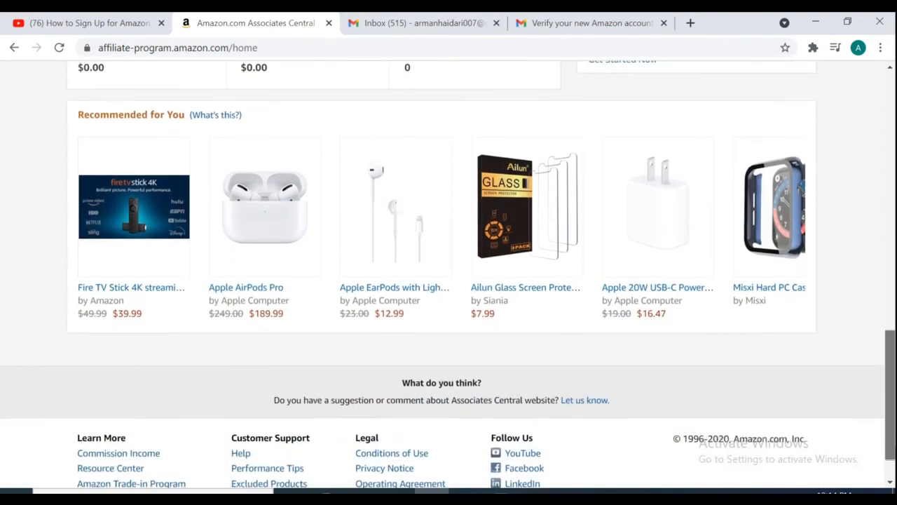
scroll(876, 407, "down", 1)
scroll(876, 406, "up", 5)
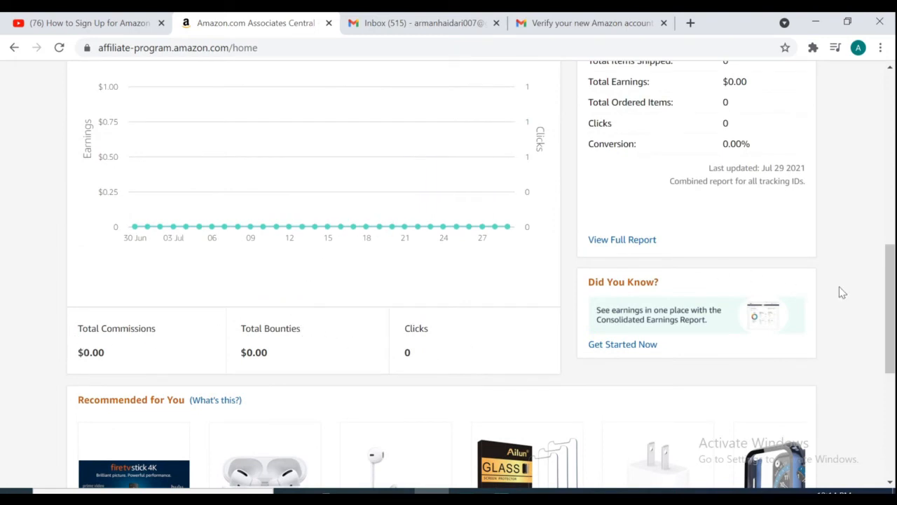
left_click_drag(891, 306, 880, 231)
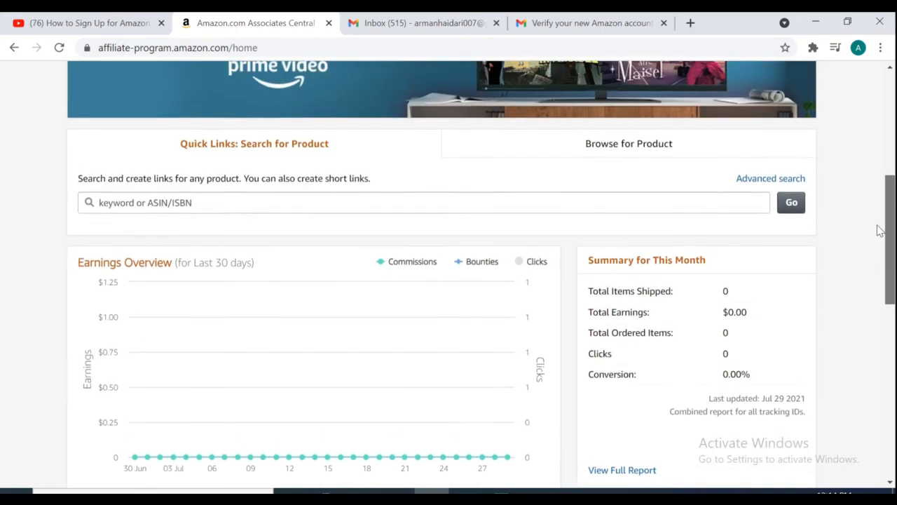
scroll(880, 232, "down", 5)
- Page through the recommended products carousel four times
mouse_move(476, 424)
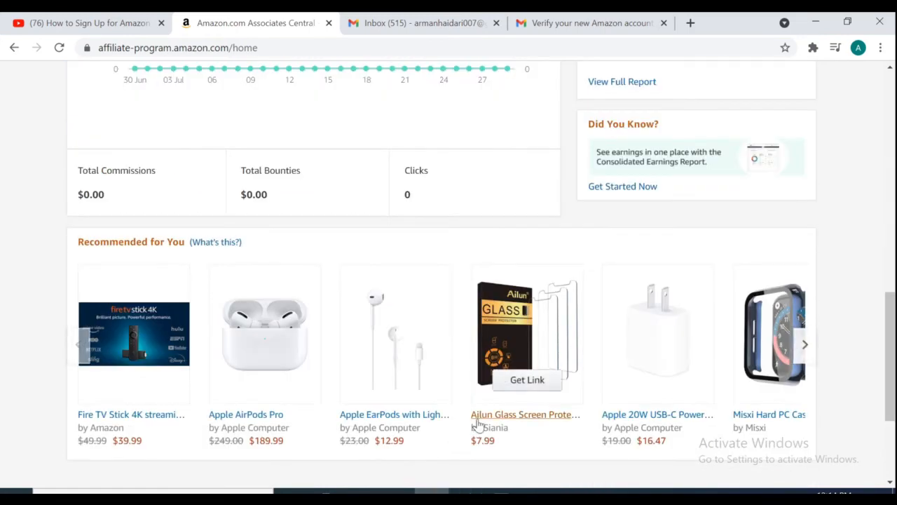
left_click(806, 351)
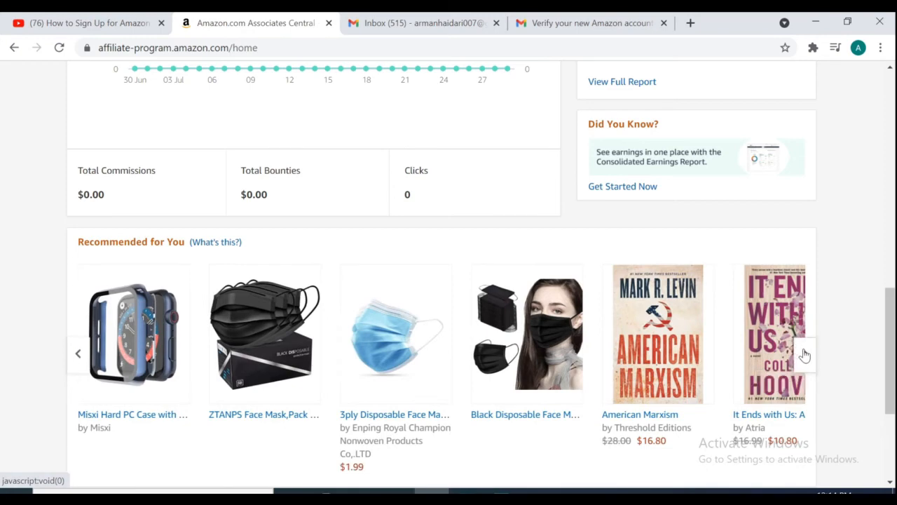
left_click(806, 354)
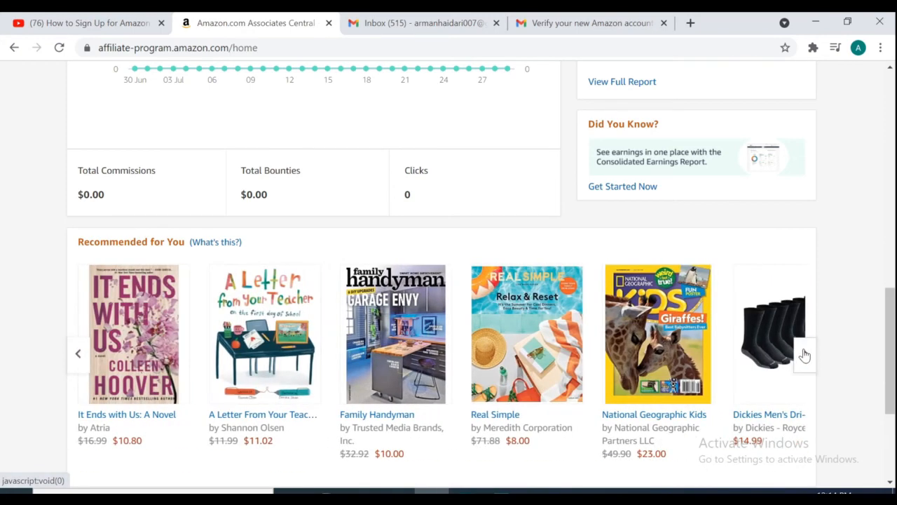
left_click(805, 354)
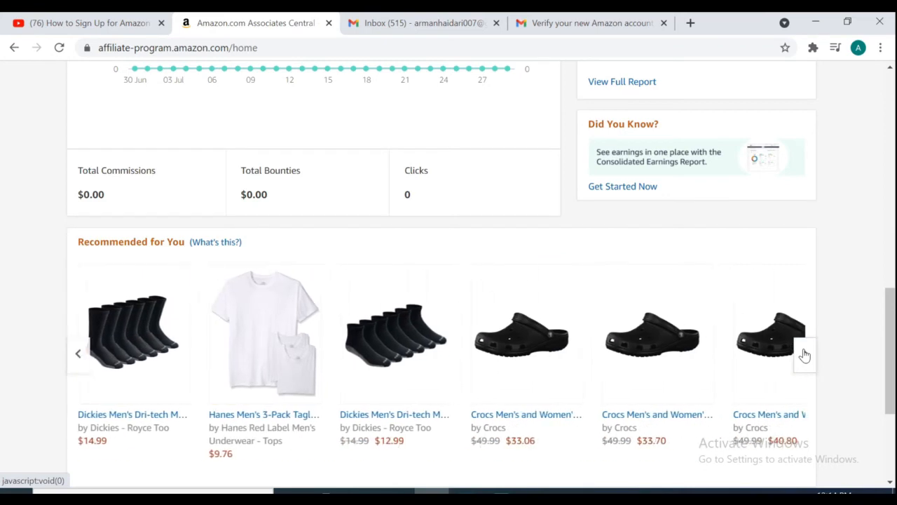
left_click(805, 354)
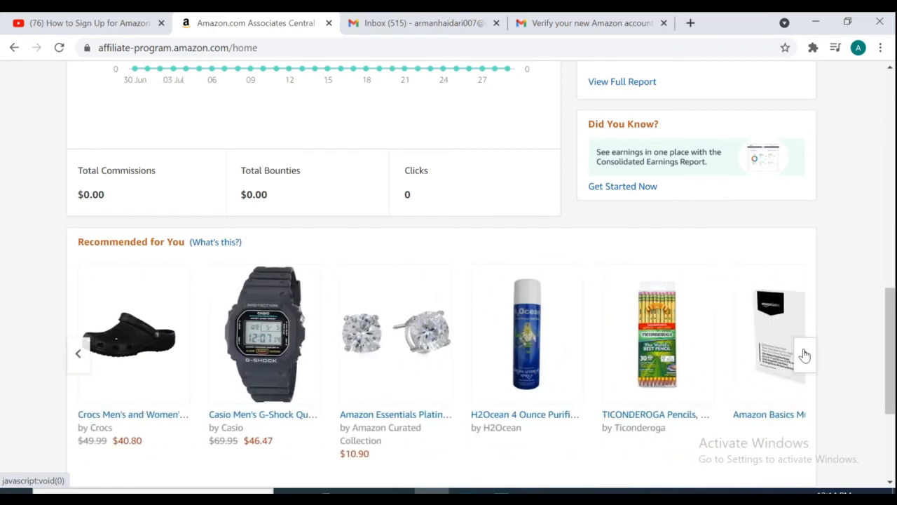
left_click_drag(888, 363, 893, 131)
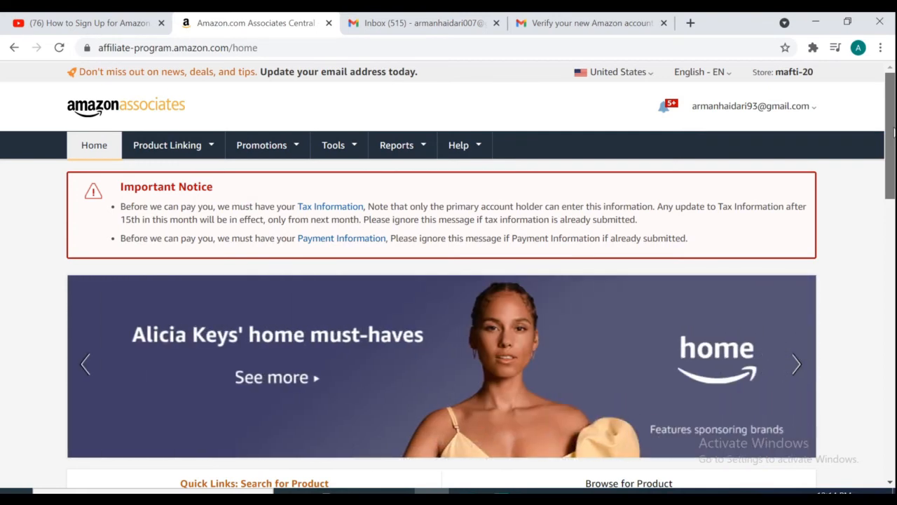
- Search Quick Links for 'camera' and open Get link for the Blink Mini result
scroll(448, 280, "down", 4)
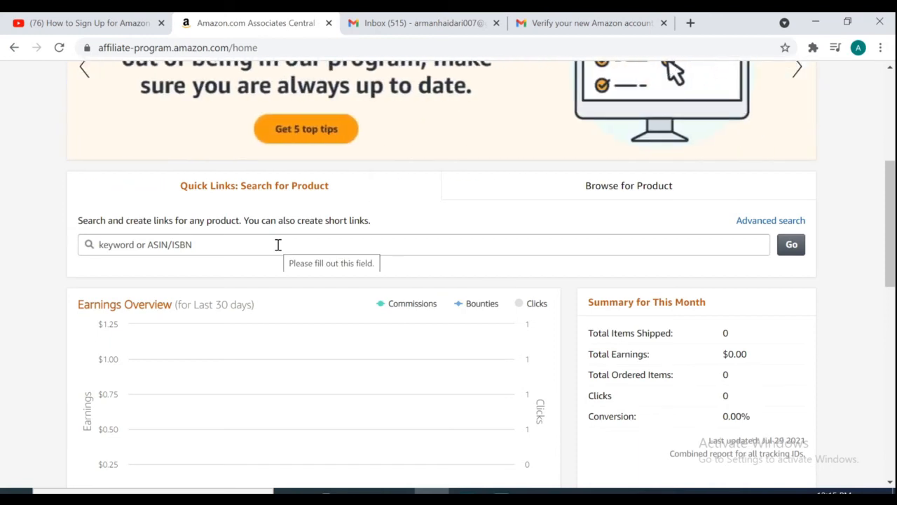
left_click(279, 245)
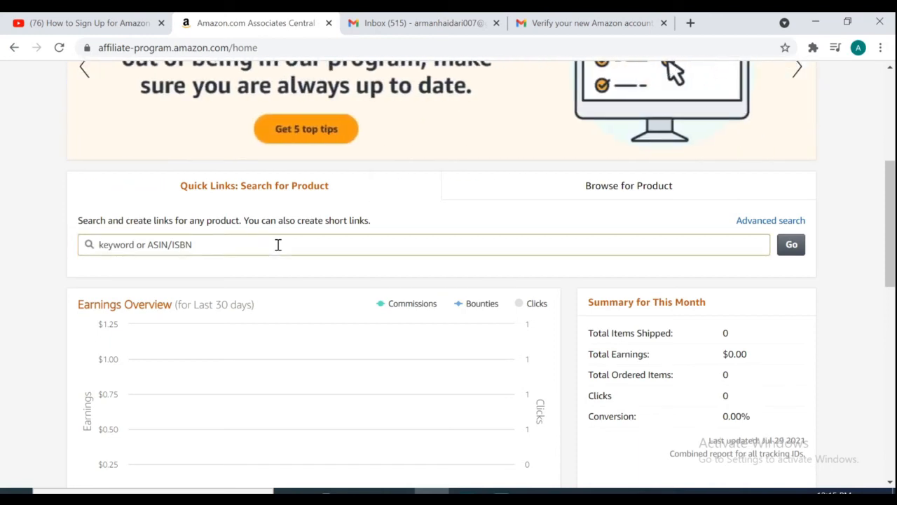
type("camera")
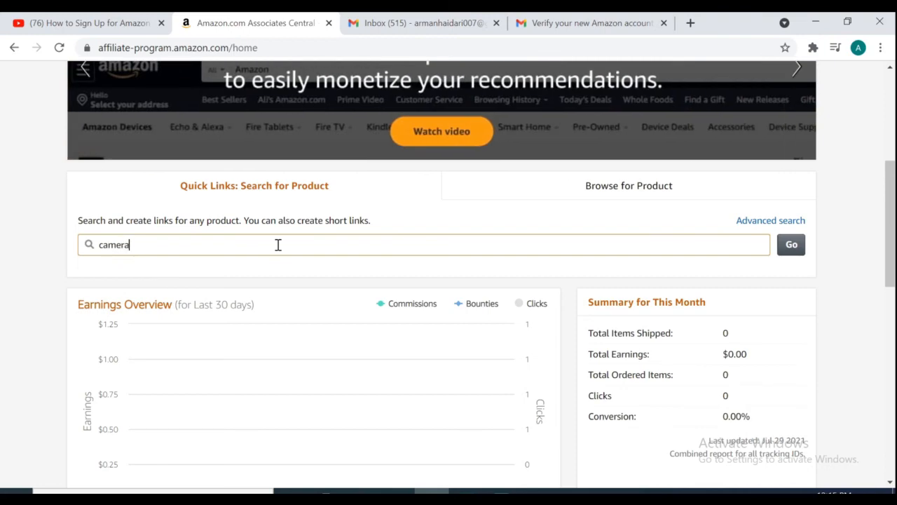
key("Return")
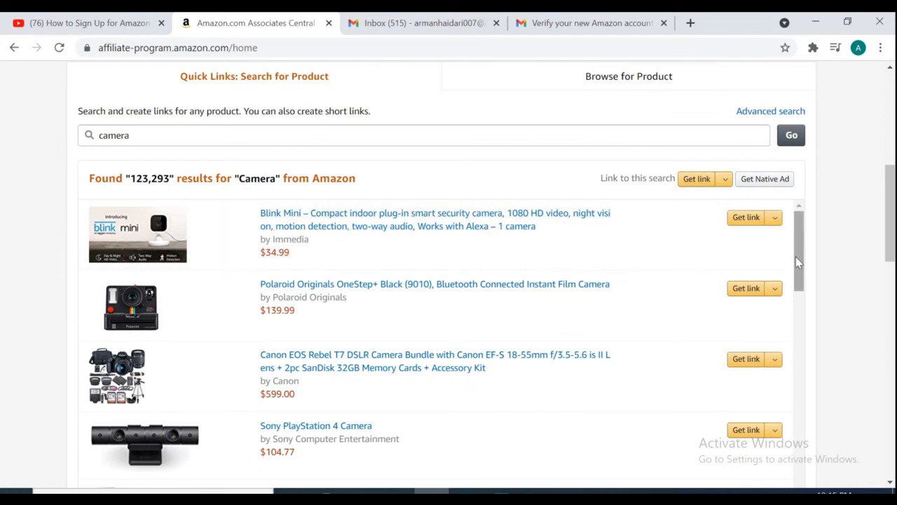
left_click_drag(796, 257, 839, 232)
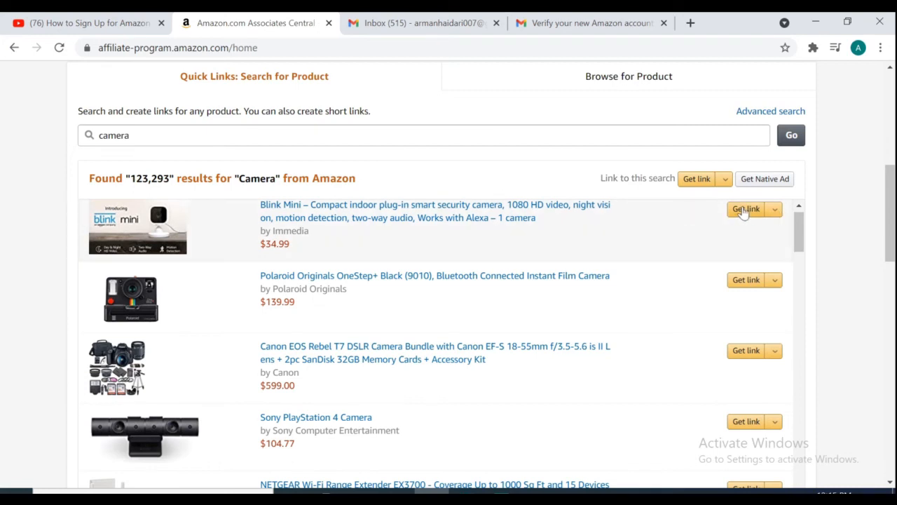
left_click(745, 210)
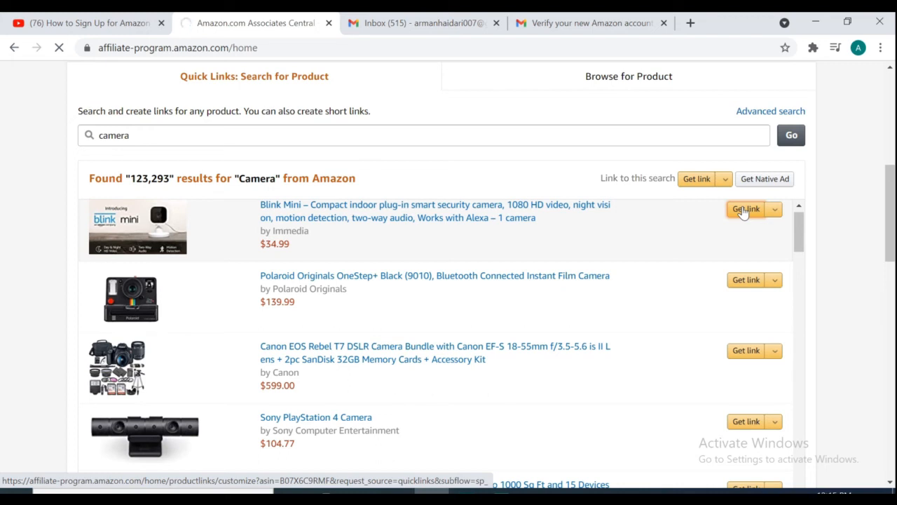
left_click(744, 210)
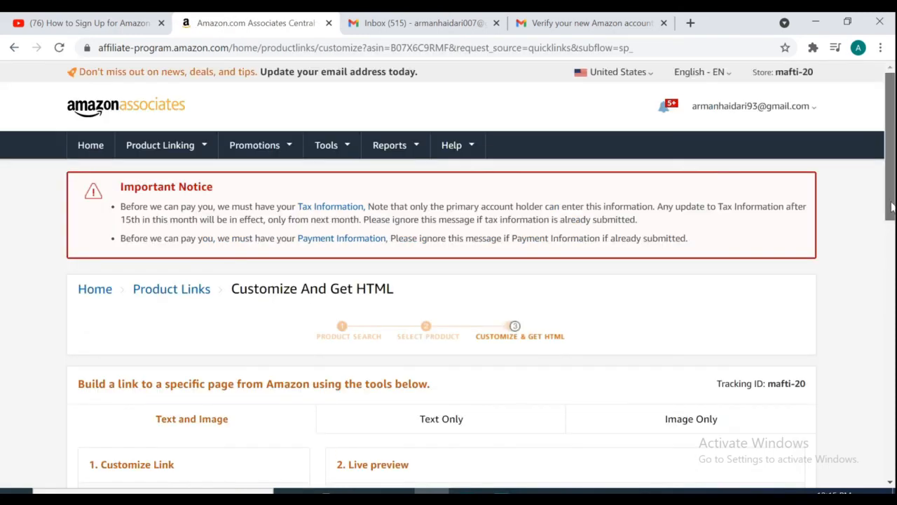
left_click_drag(891, 164, 891, 243)
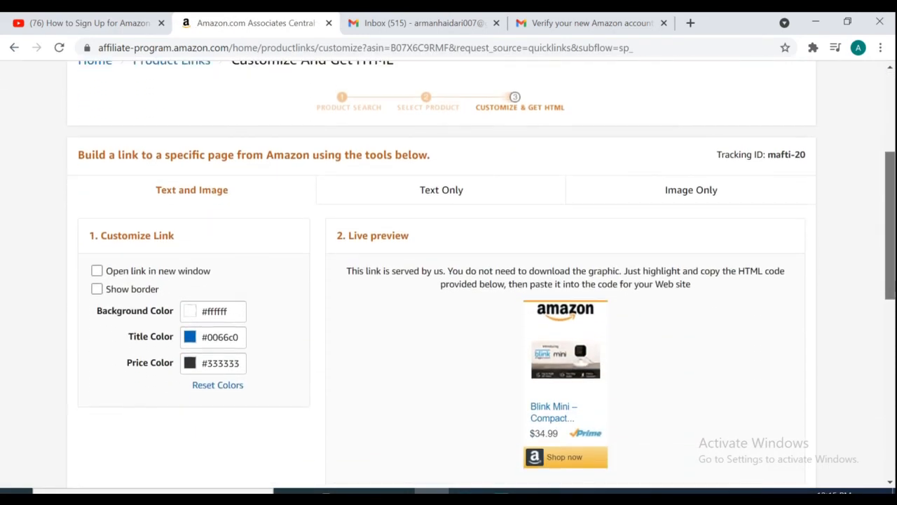
- Switch the Blink Mini link to Text Only and show its Short Link version
left_click_drag(894, 282, 894, 404)
scroll(876, 301, "up", 5)
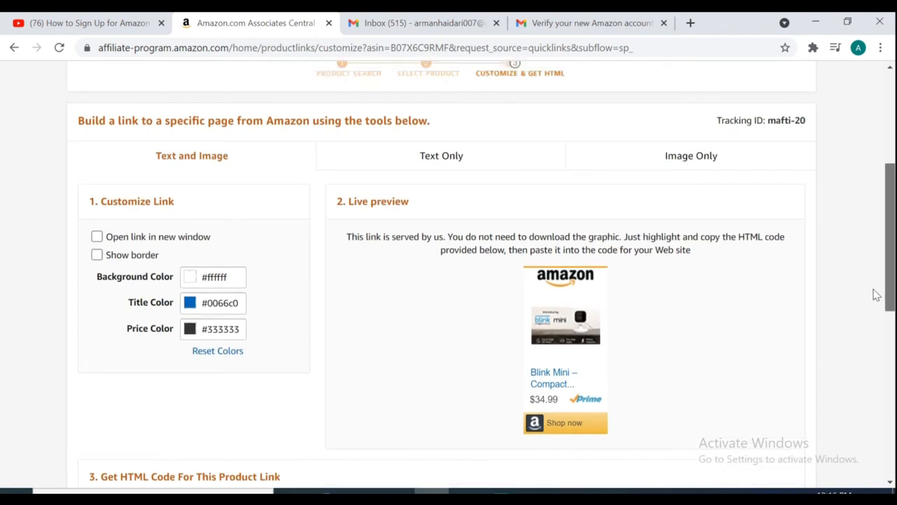
scroll(870, 277, "up", 1)
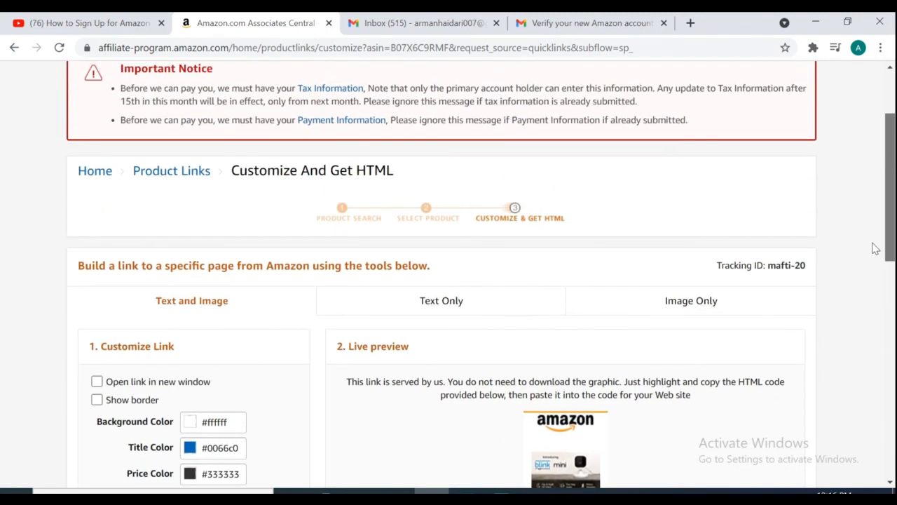
left_click(434, 302)
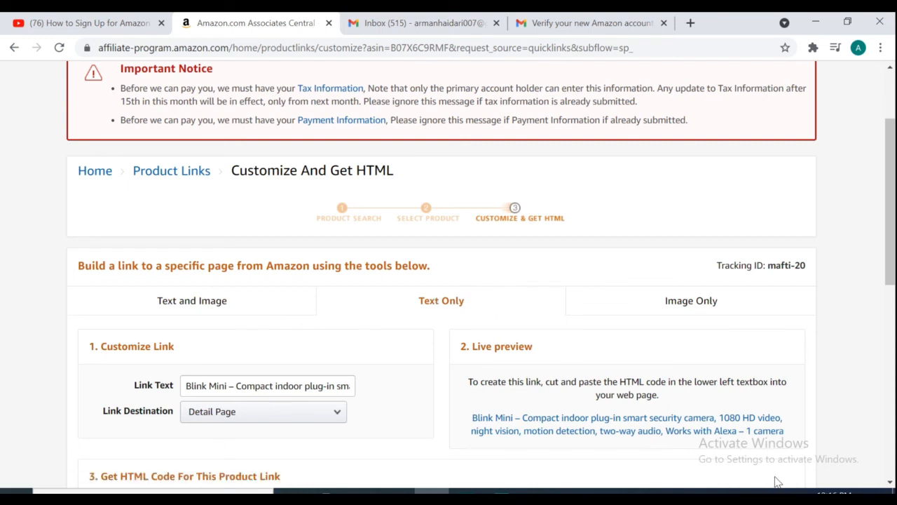
scroll(777, 483, "up", 2)
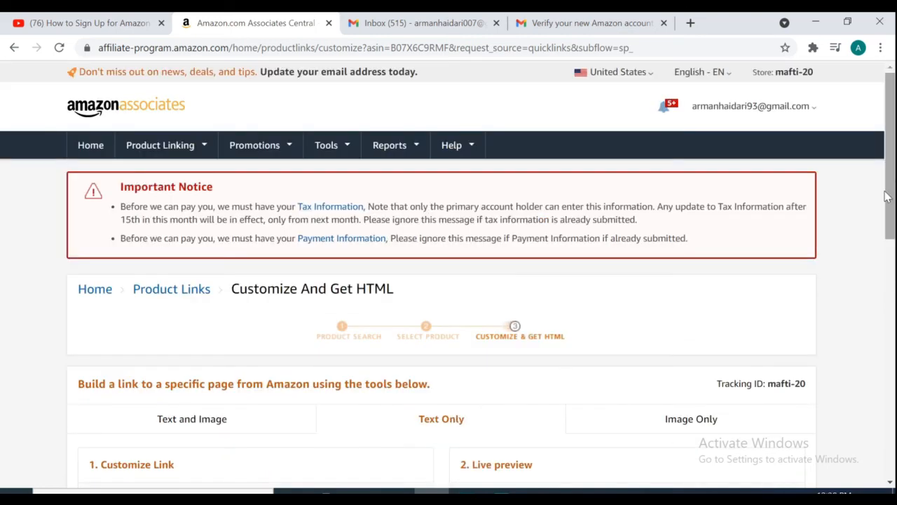
scroll(887, 197, "down", 3)
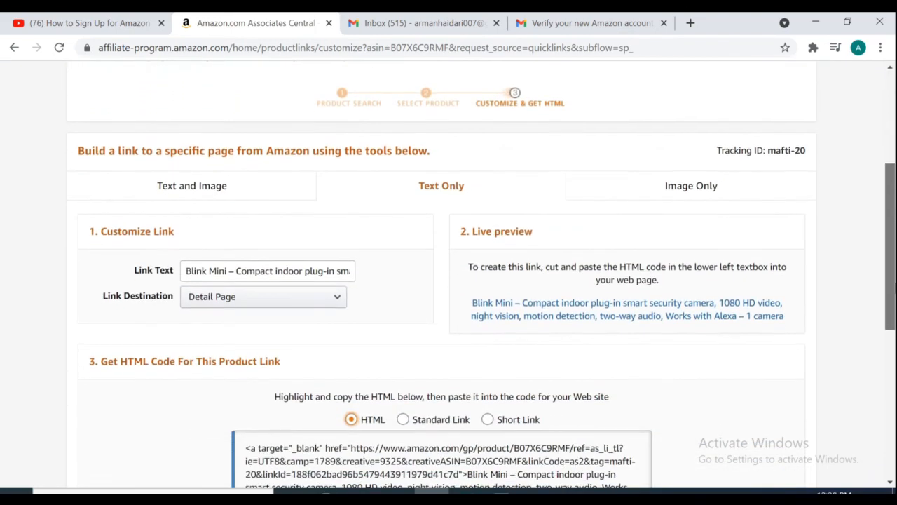
scroll(448, 280, "down", 2)
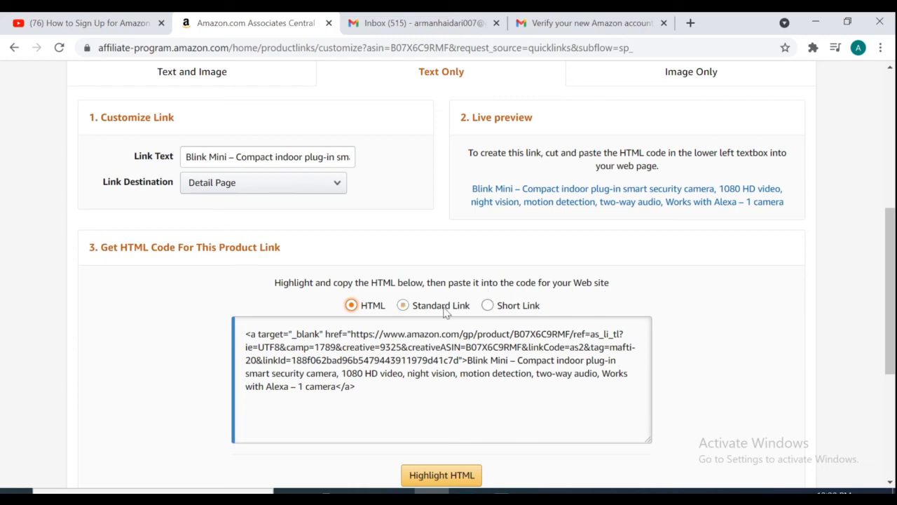
left_click(404, 305)
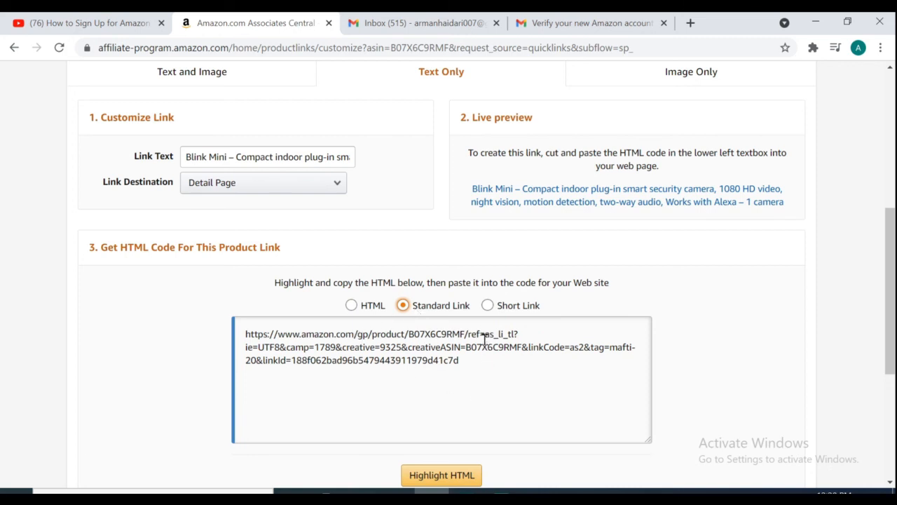
left_click(489, 310)
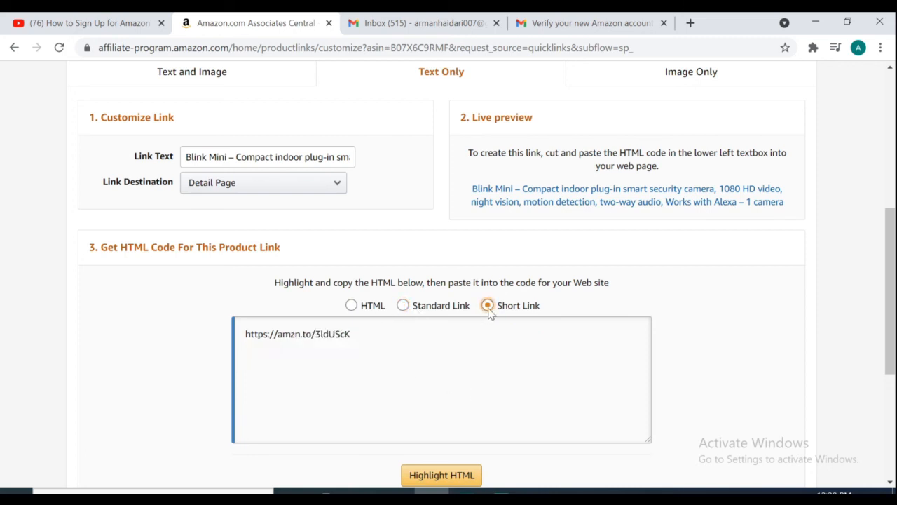
left_click_drag(350, 334, 244, 330)
right_click(244, 330)
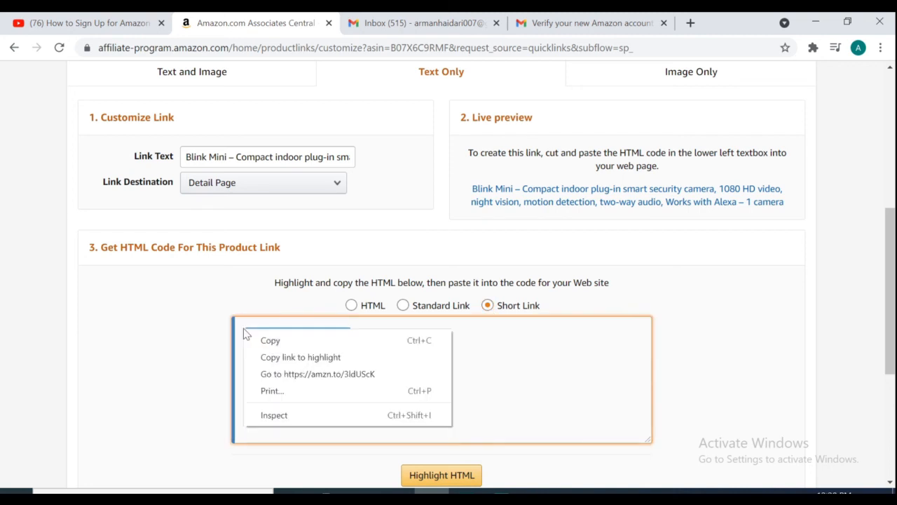
left_click(261, 338)
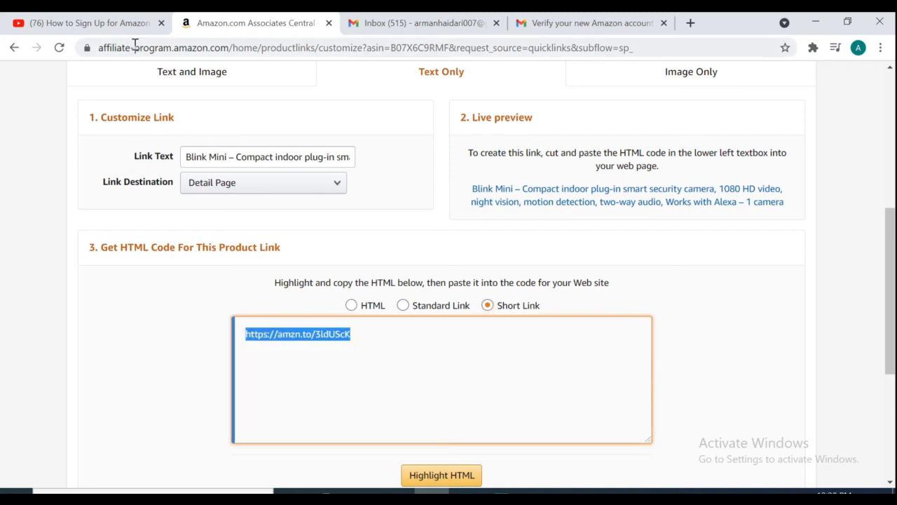
left_click(112, 28)
- Open the channel's Videos list and play 'how to make money from youtube || 7ways ||'
left_click(195, 237)
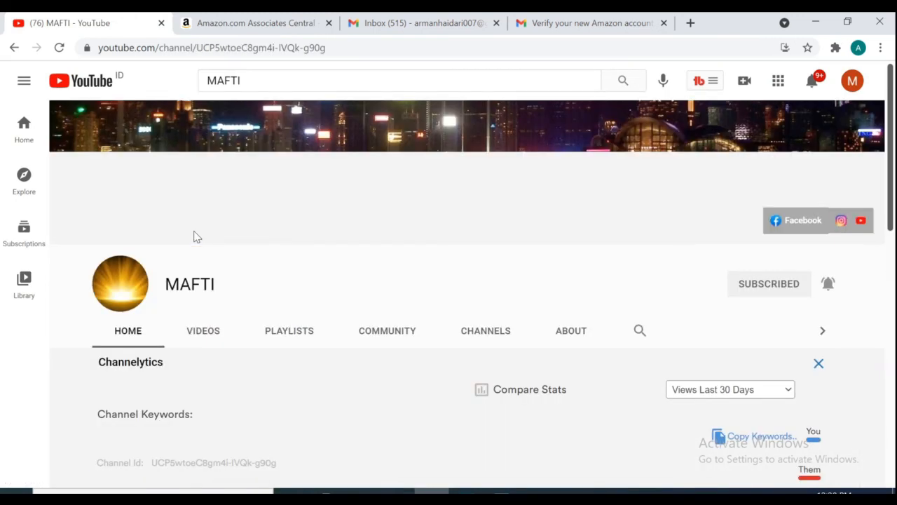
left_click(206, 336)
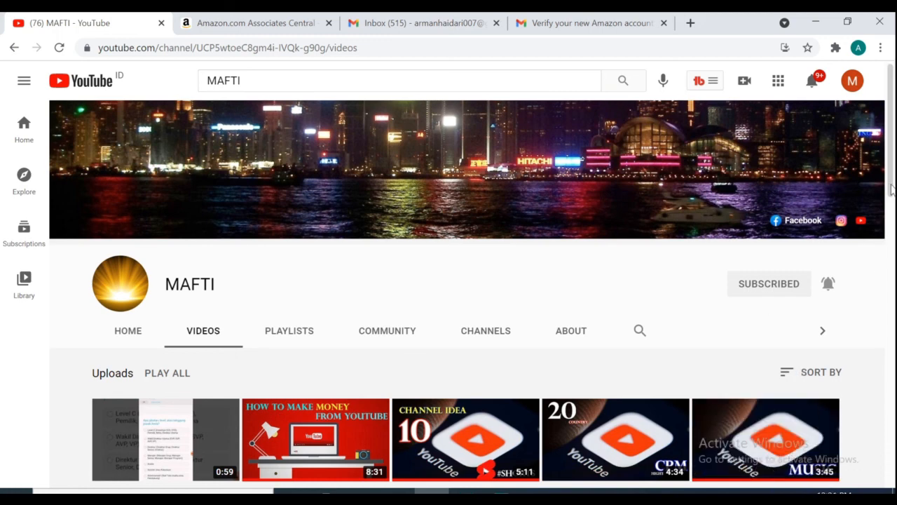
scroll(775, 480, "down", 2)
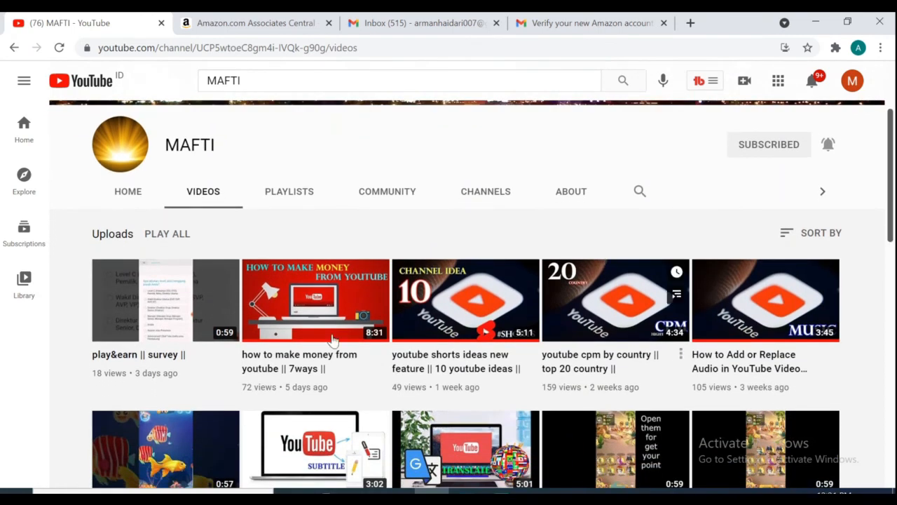
left_click(298, 313)
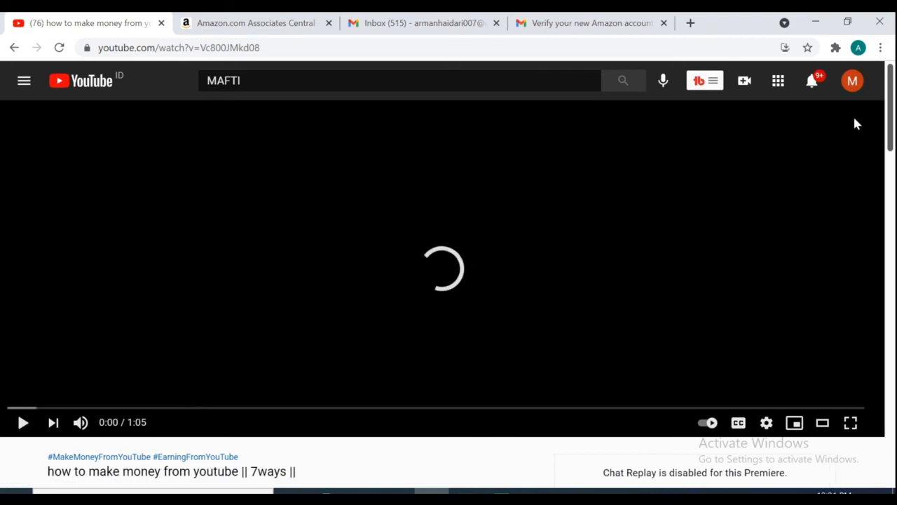
- Expand the video description with Show More and click into the 'Add a public comment...' box
scroll(280, 280, "down", 5)
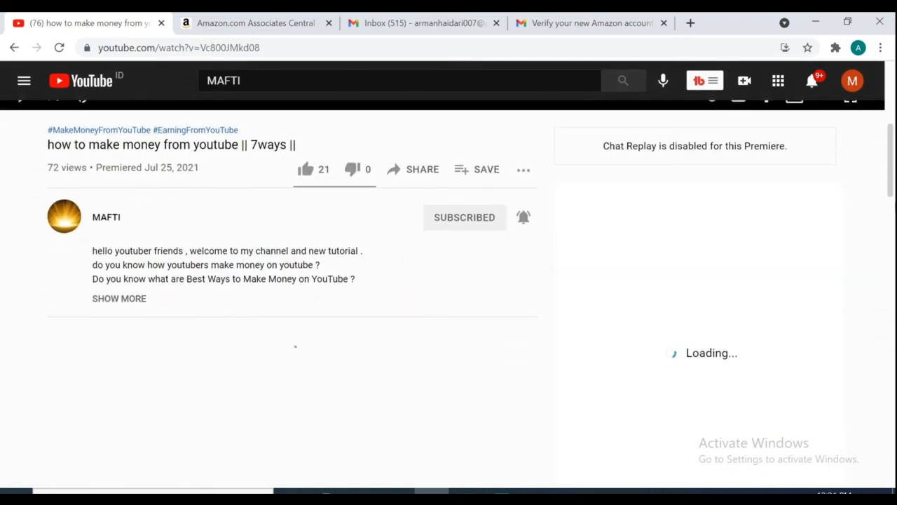
left_click(129, 295)
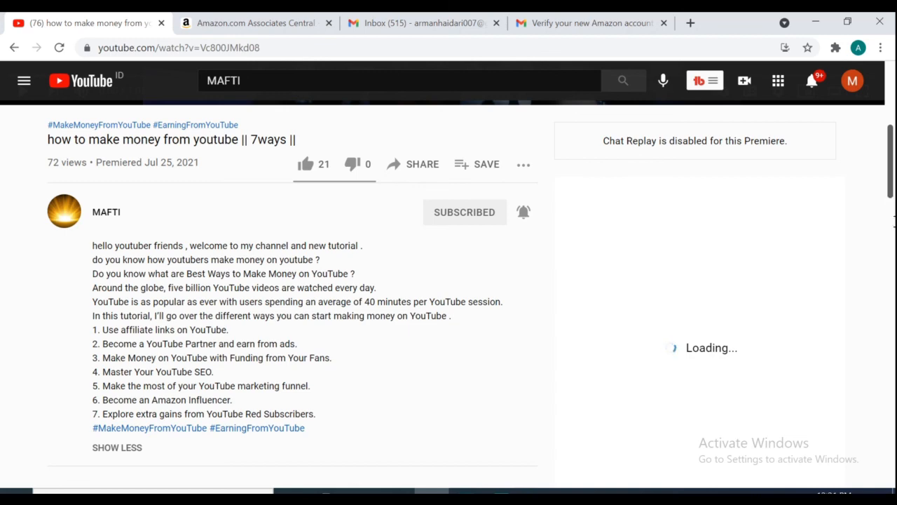
scroll(893, 223, "down", 5)
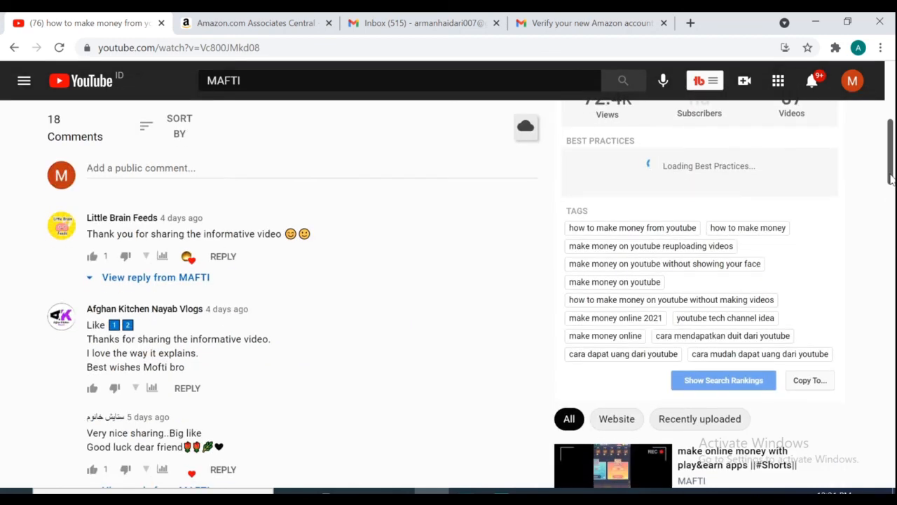
scroll(357, 181, "up", 5)
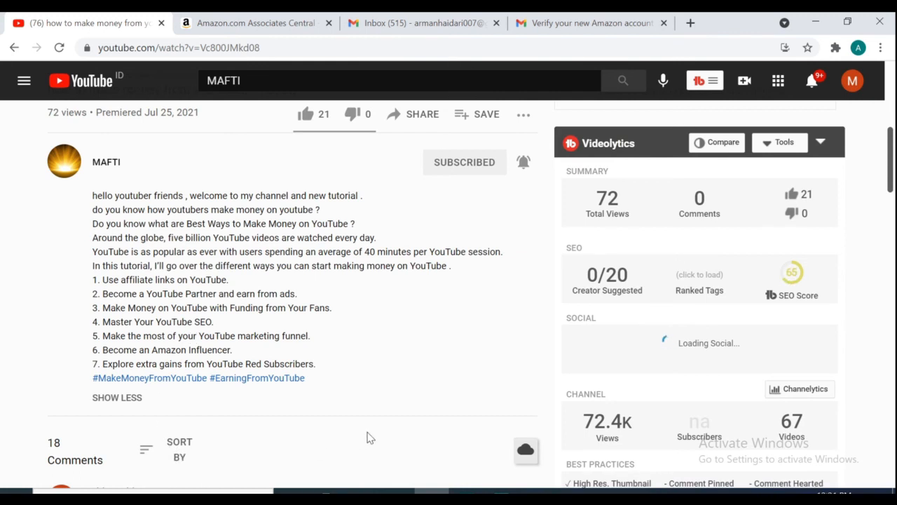
scroll(368, 437, "down", 1)
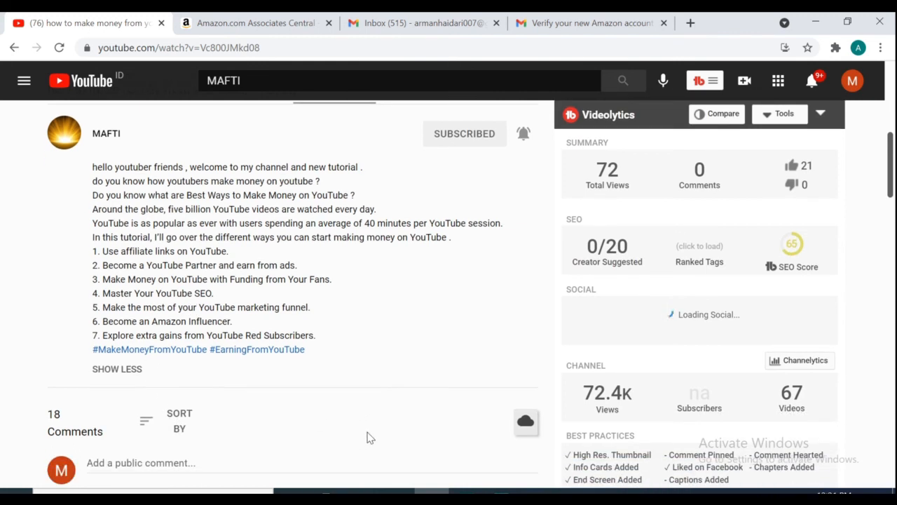
left_click(179, 461)
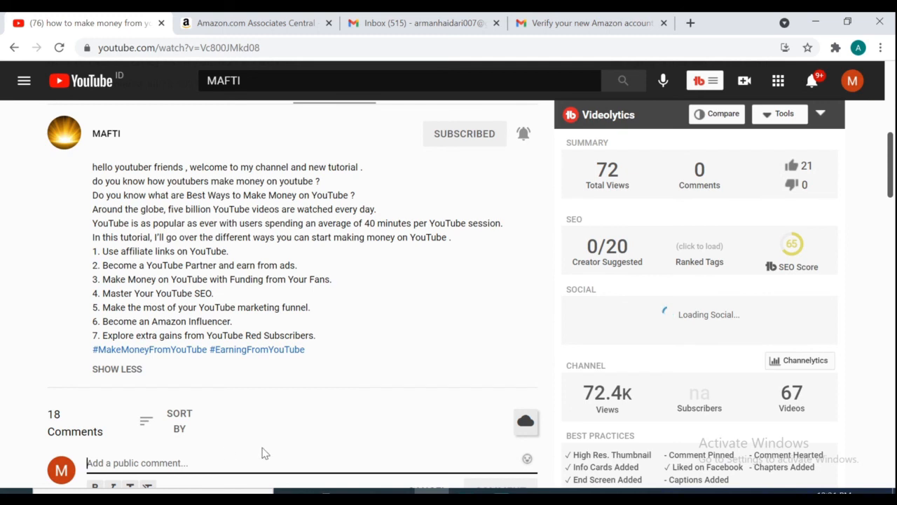